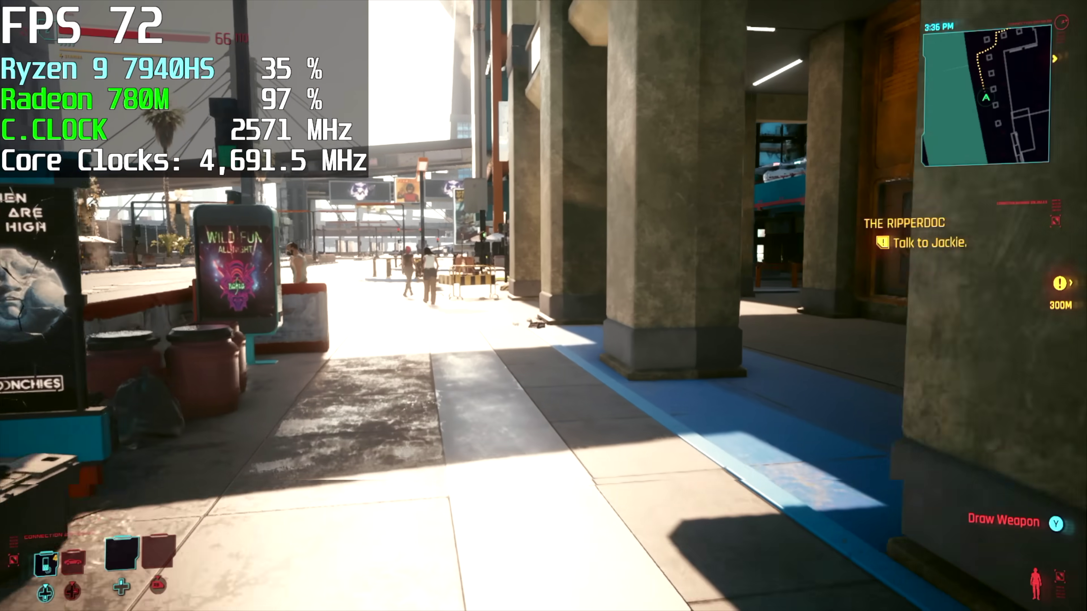
Walk forward past the pillars and turn the camera toward the sunny plaza and skyline towers.
key("w")
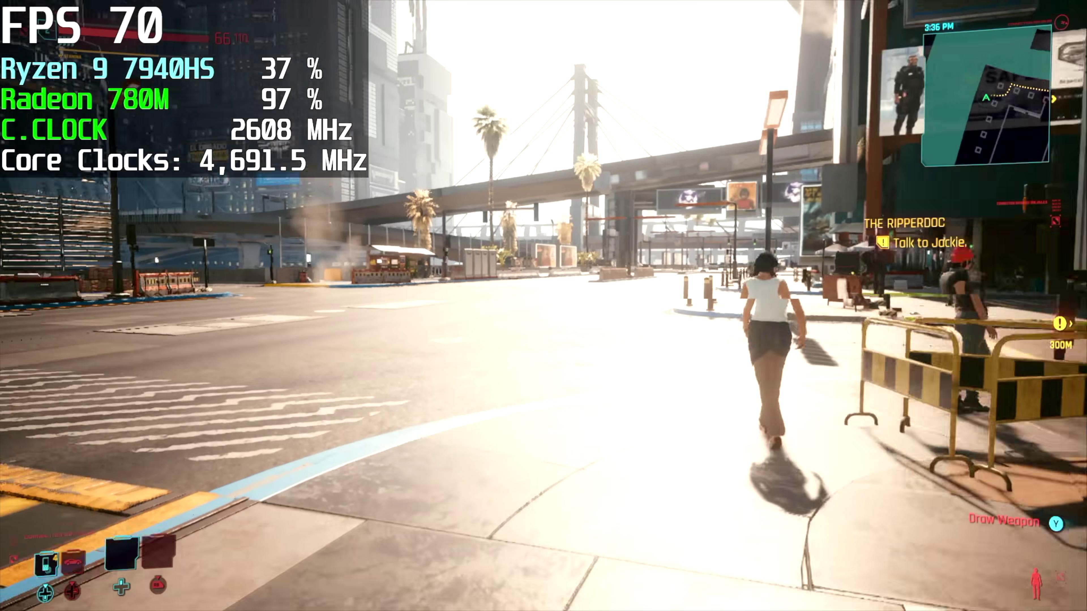
key("w")
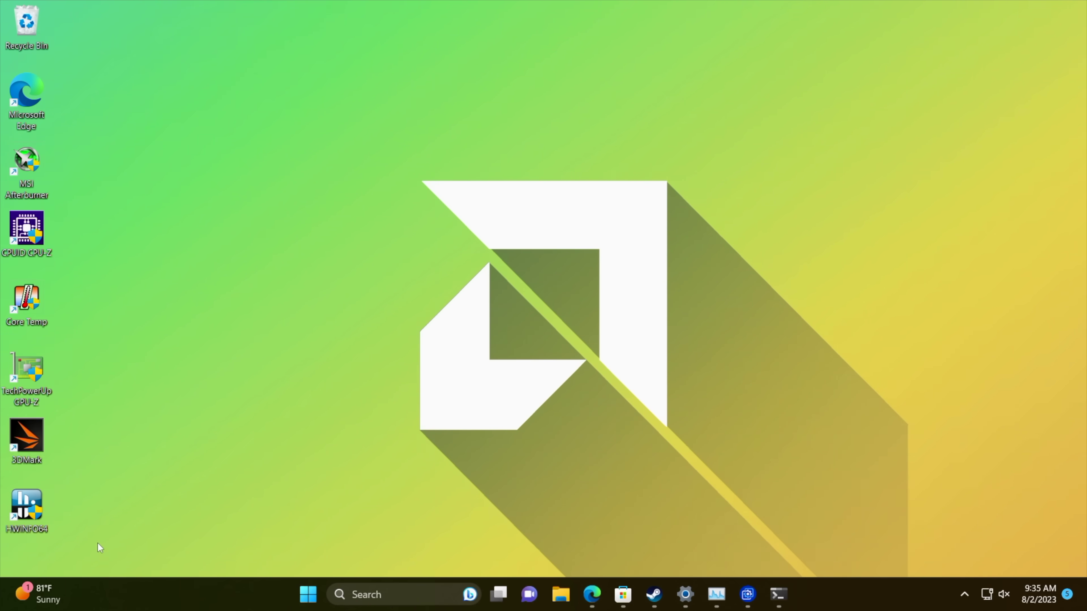
Launch HWiNFO64 in sensors-only mode and open the CPU Package Power graph, reading about 6.9 W.
double_click(26, 513)
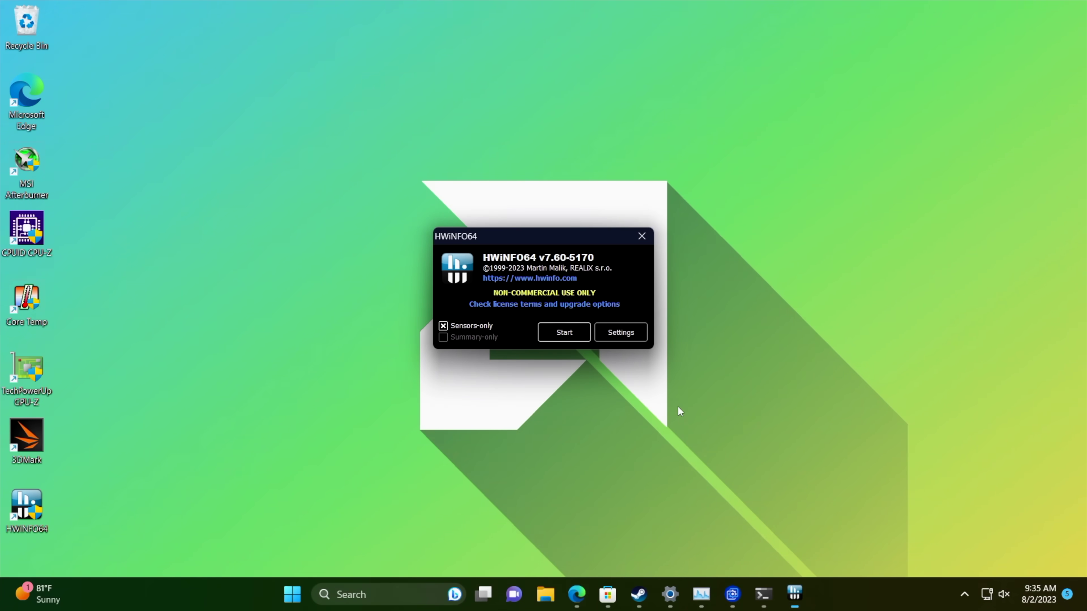
left_click(564, 332)
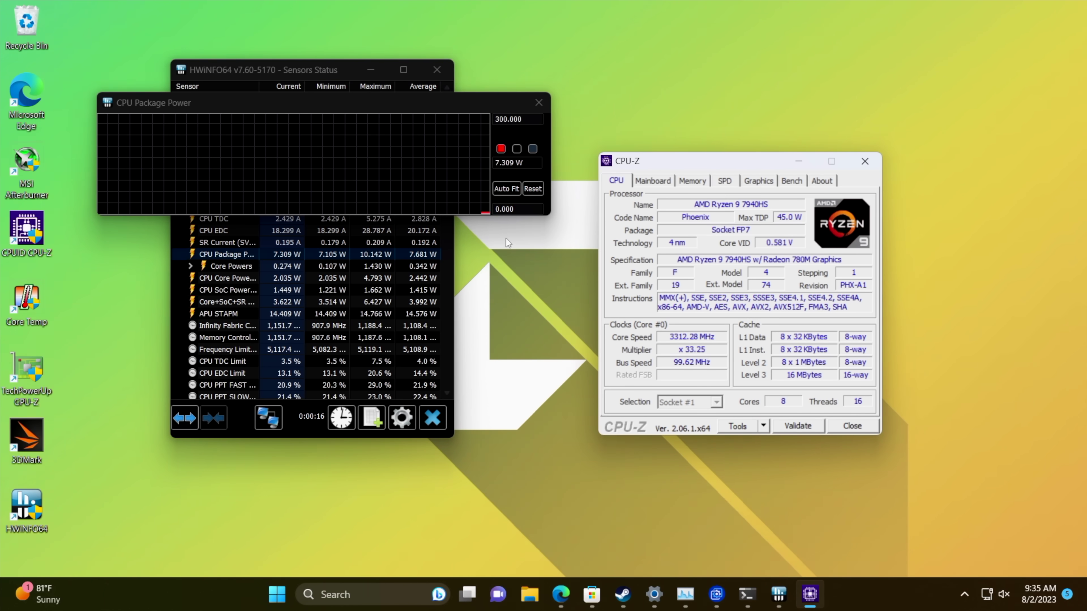
left_click(441, 180)
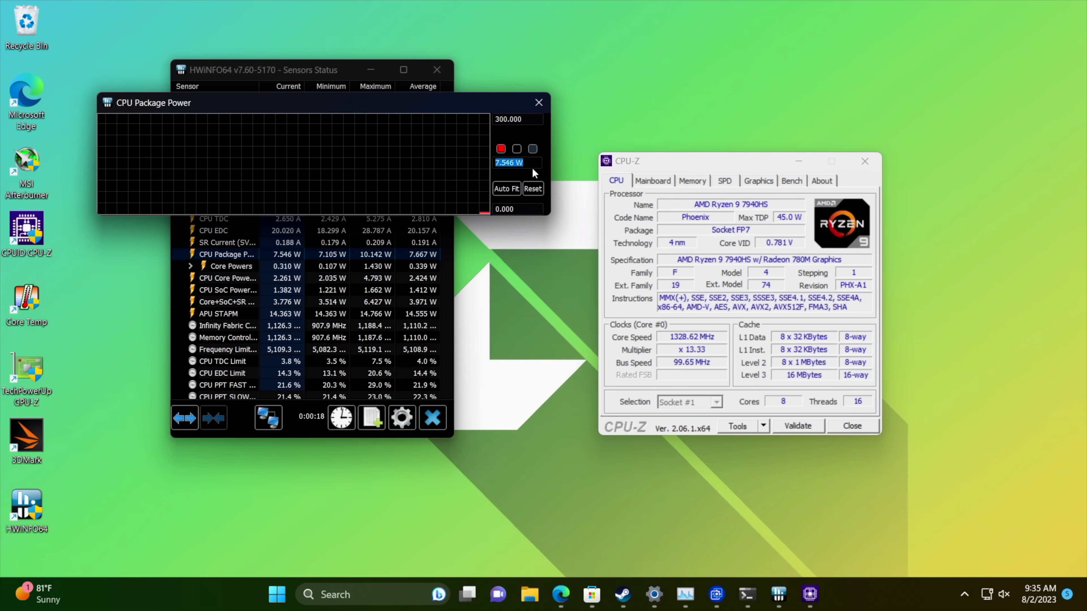
left_click(535, 163)
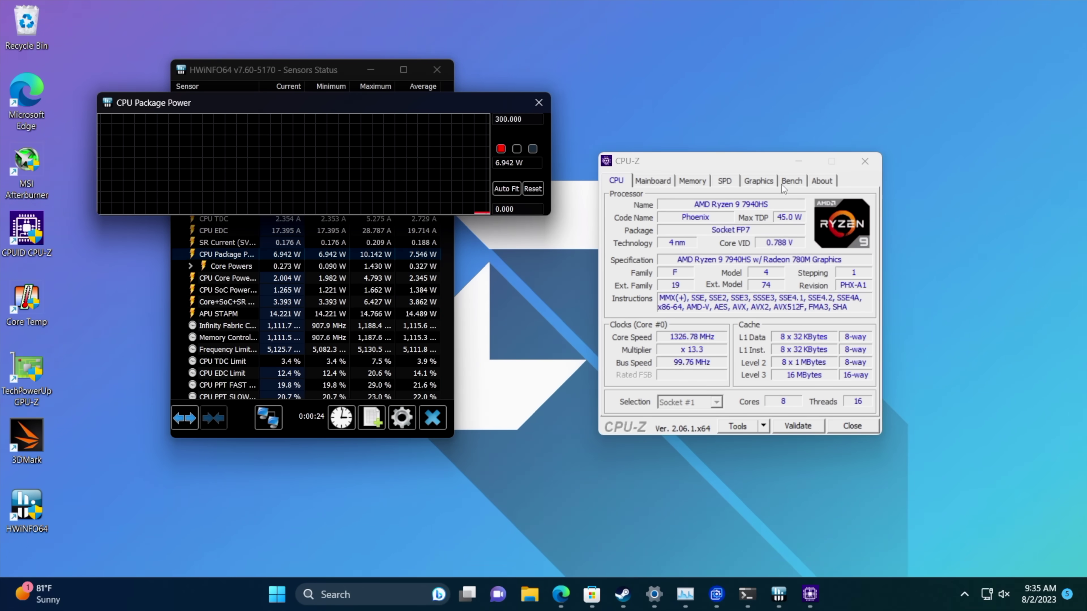
Start the Stress CPU test from CPU-Z's Bench page.
left_click(791, 181)
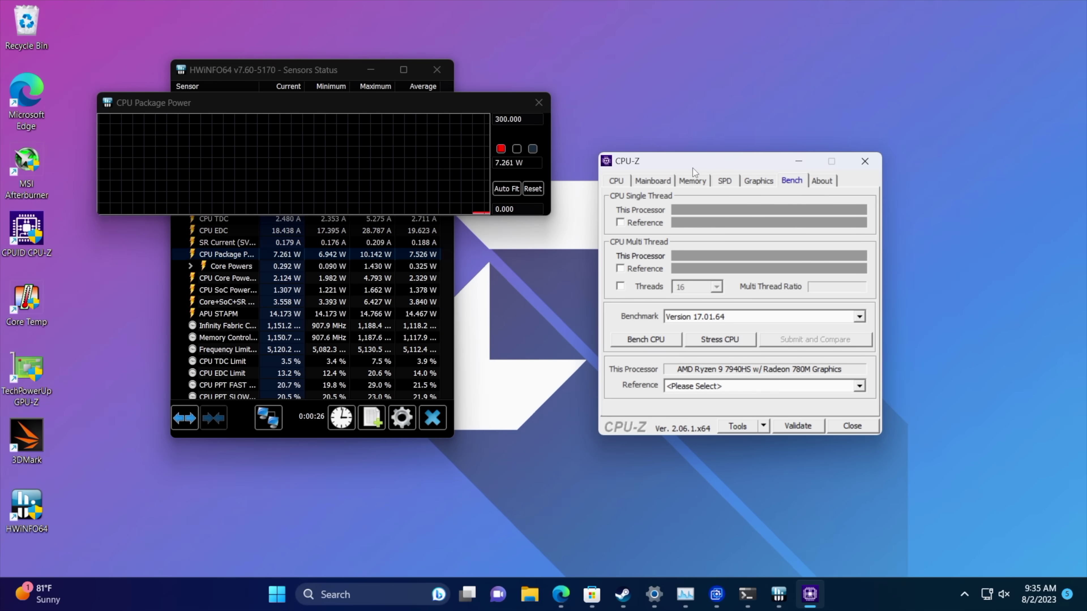
left_click(732, 340)
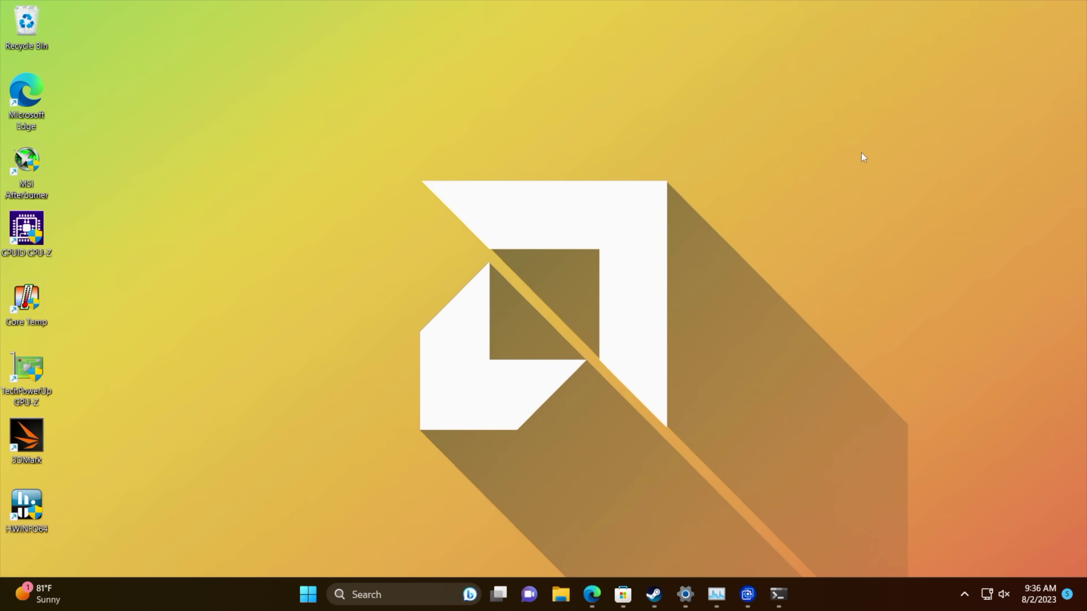
Restore Edge on the Universal x86 Tuning Utility repository and scroll through its README.
left_click(592, 594)
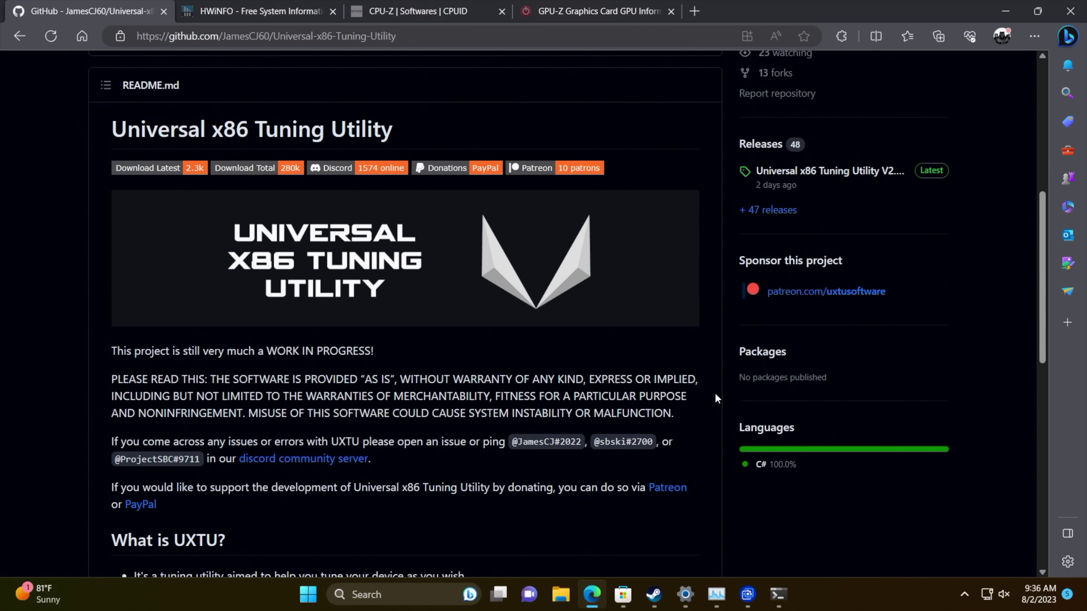
scroll(715, 393, "down", 10)
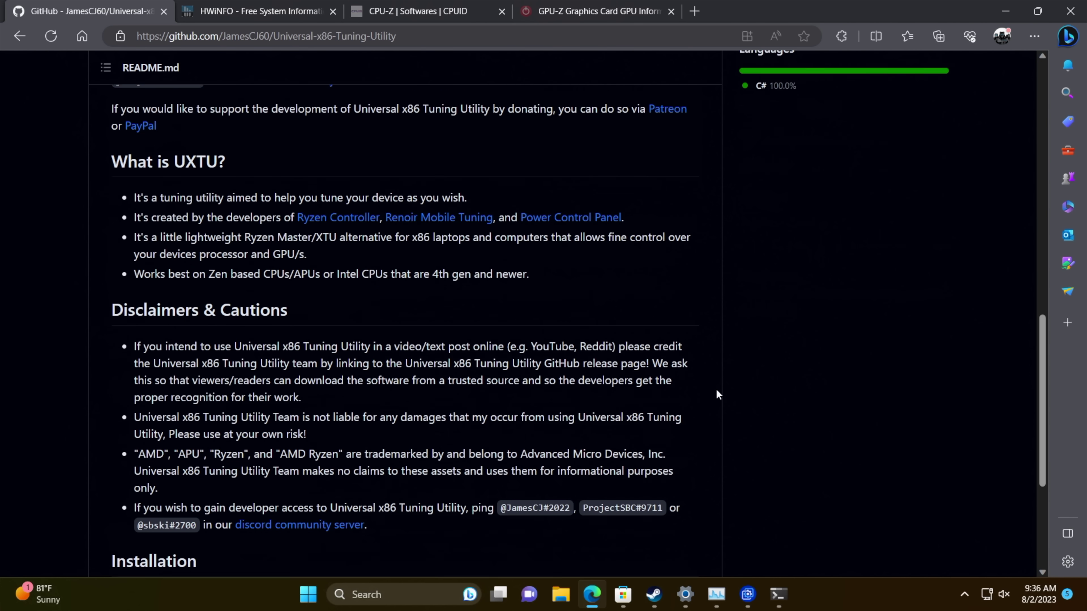
scroll(716, 389, "down", 3)
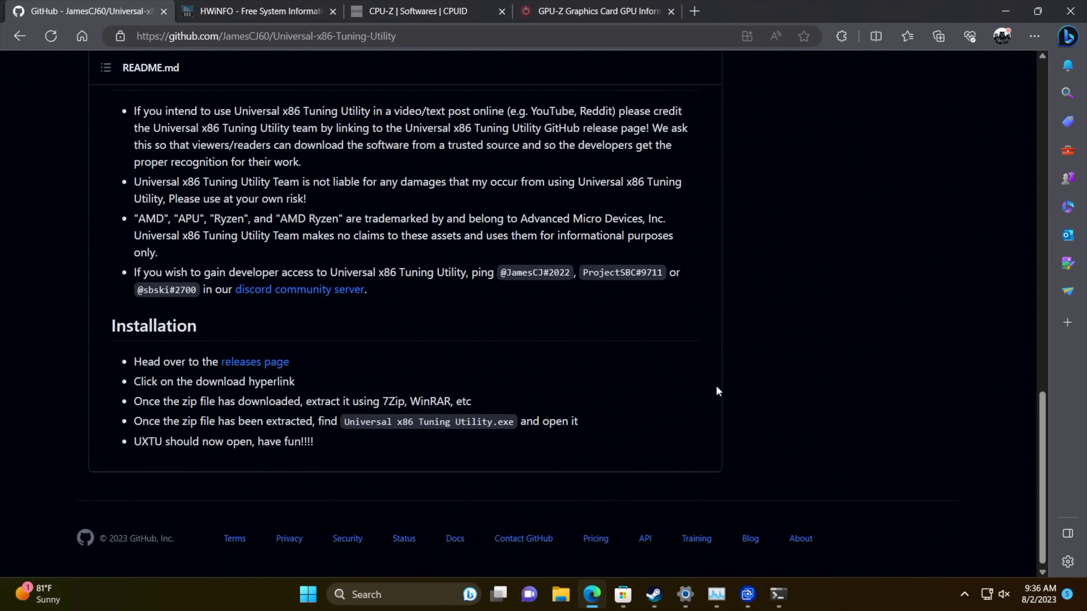
scroll(716, 386, "up", 7)
scroll(716, 381, "up", 5)
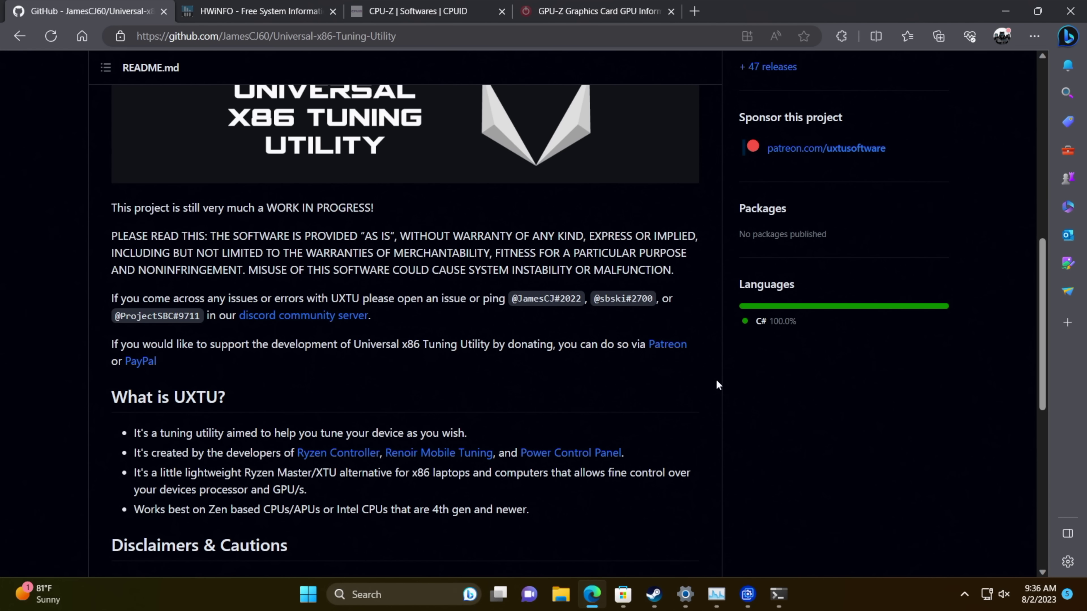
scroll(716, 377, "up", 3)
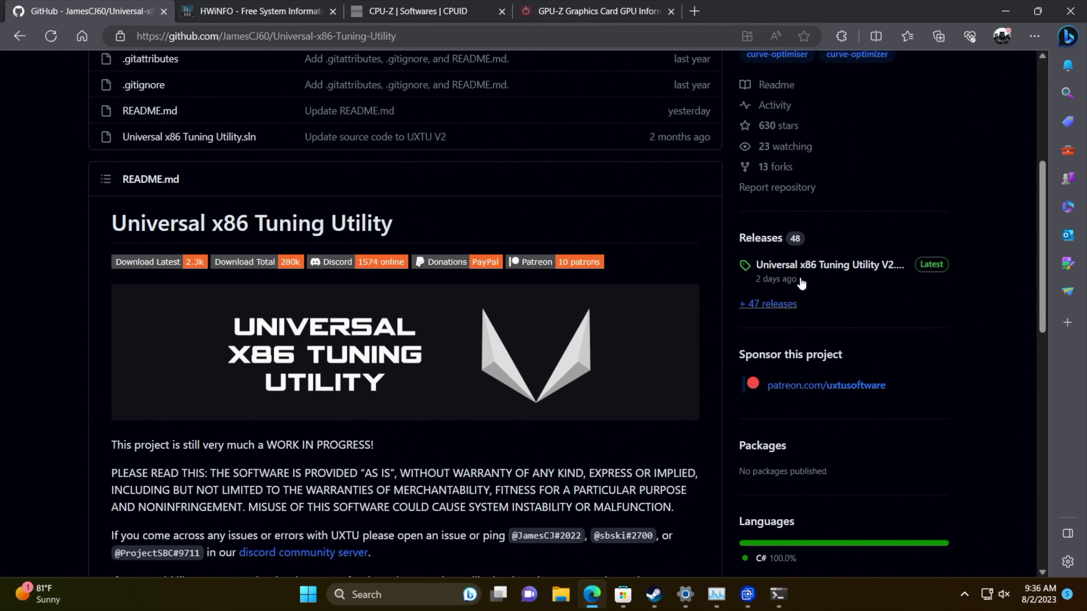
Open the Releases page and download the V2.0.0 Stable Windows build.
left_click(774, 241)
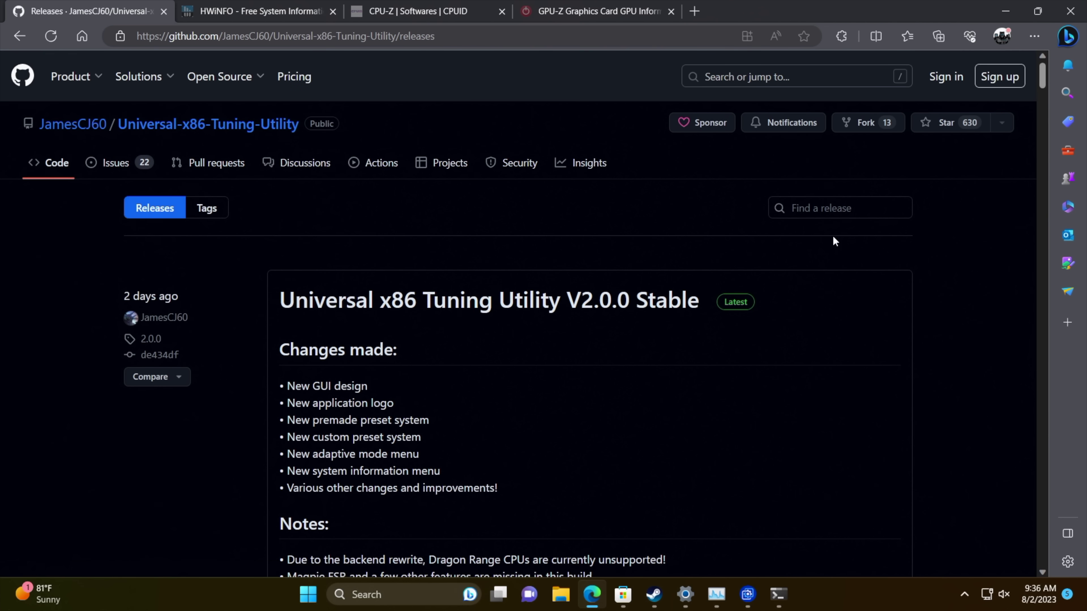
scroll(611, 319, "down", 2)
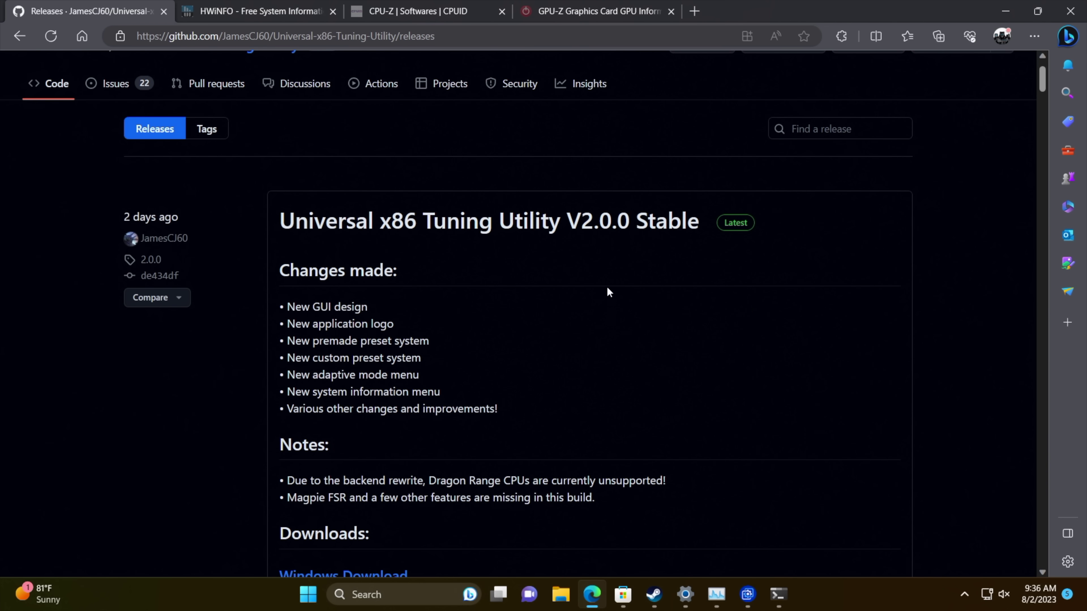
scroll(591, 279, "down", 4)
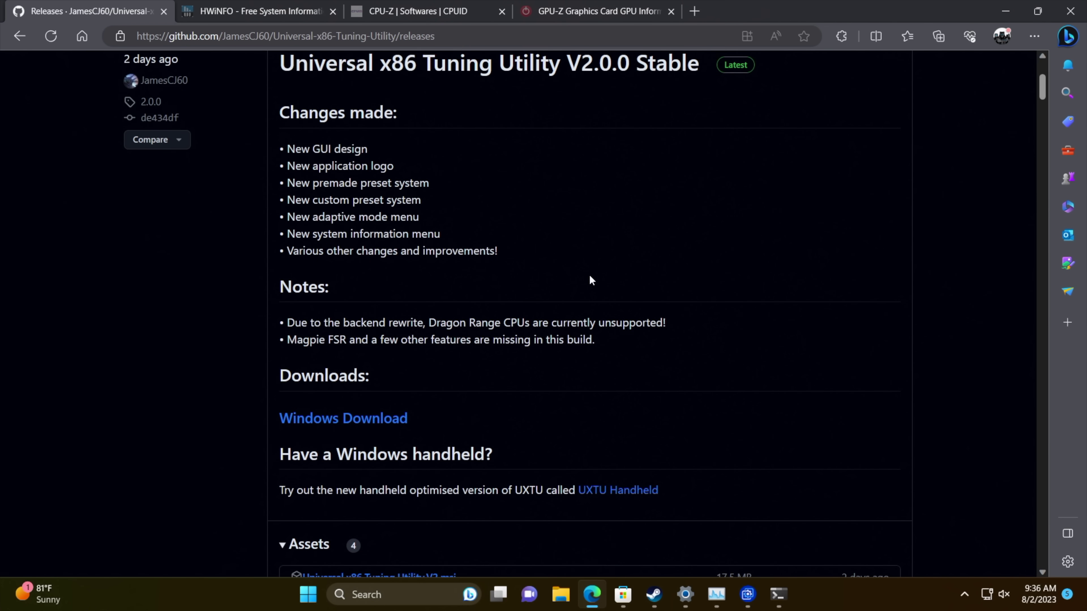
left_click(347, 421)
View the HWiNFO, CPU-Z and GPU-Z tabs in turn, then minimise Edge.
left_click(217, 9)
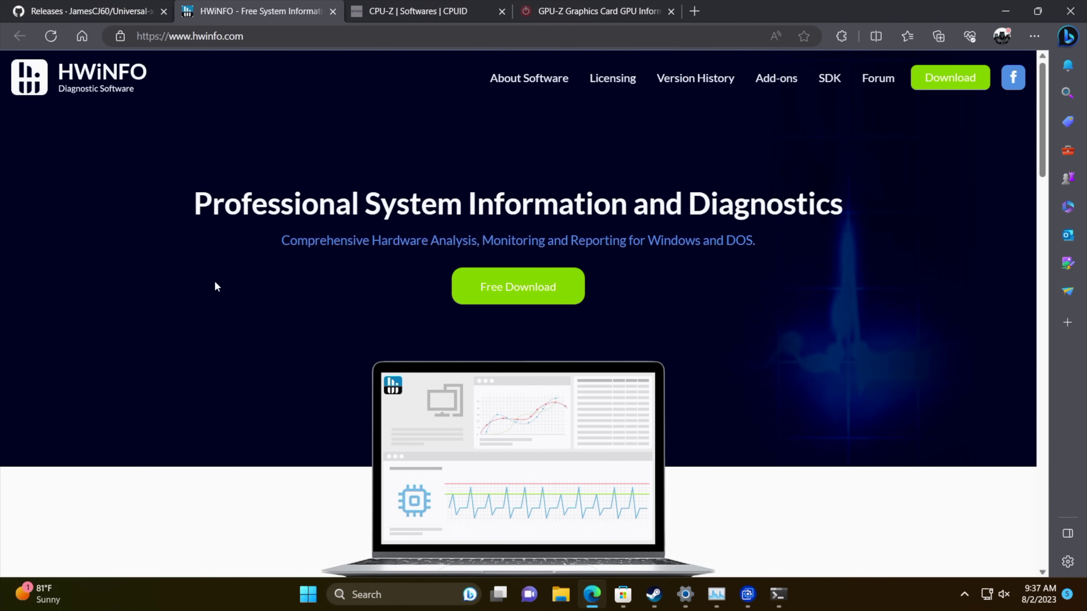
left_click(417, 9)
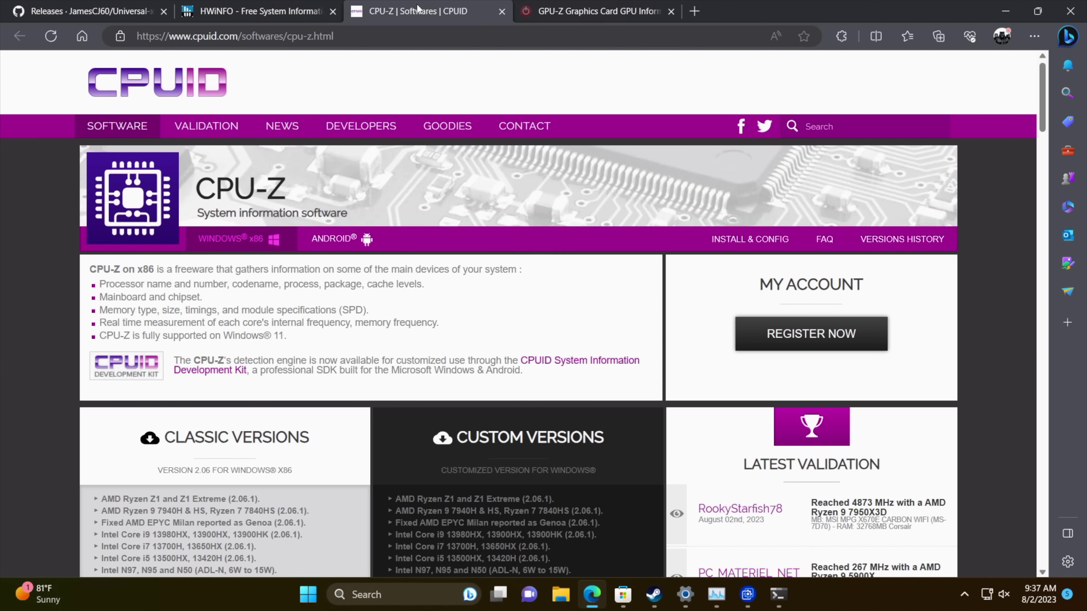
left_click(589, 14)
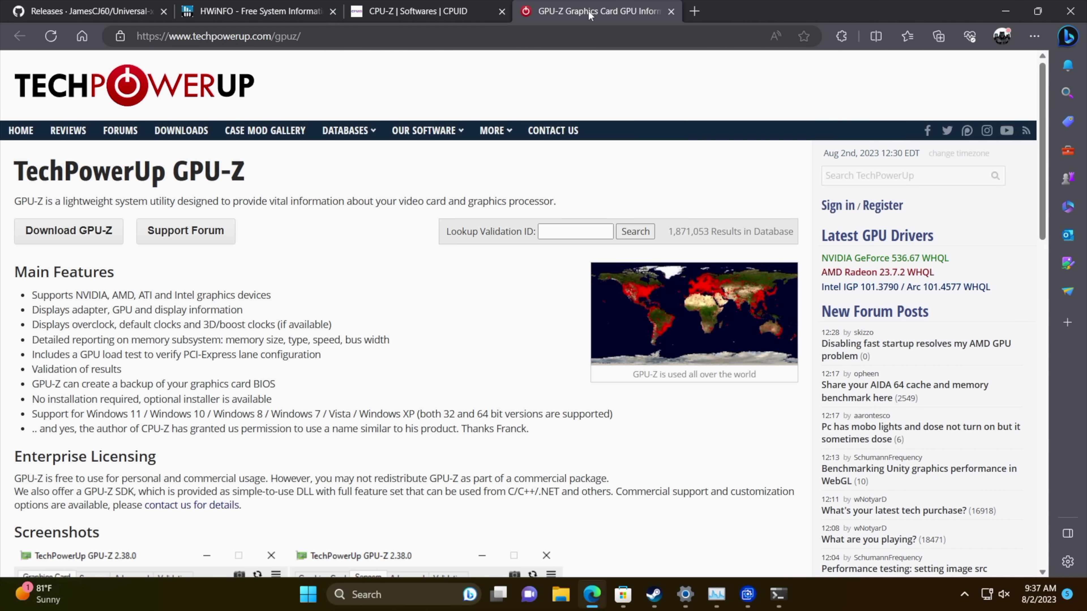
left_click(1002, 11)
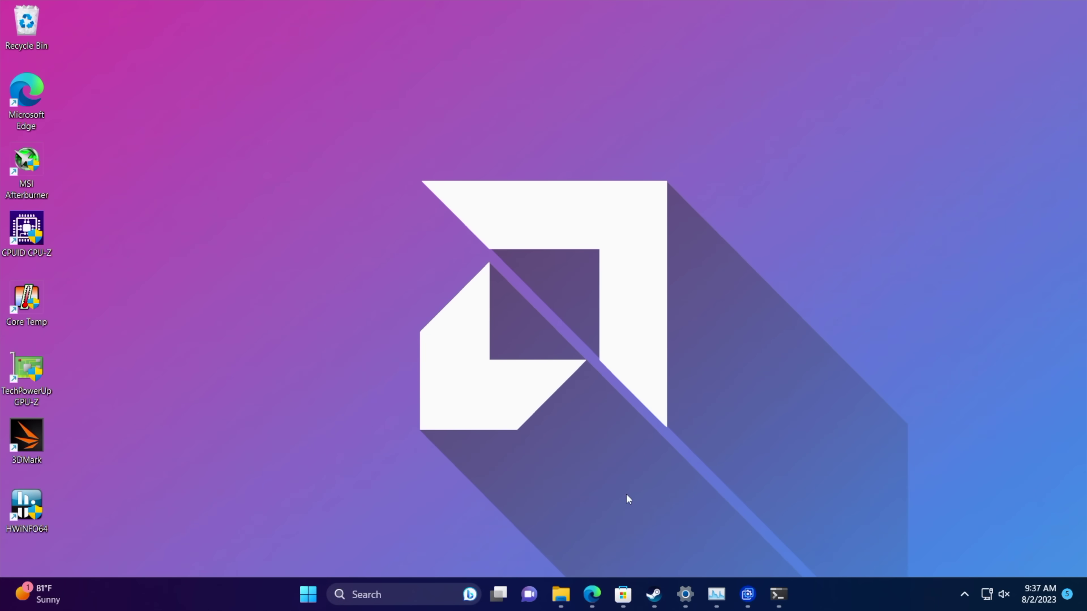
Run the UXTU V2 installer from Downloads and install it to the default folder.
left_click(560, 594)
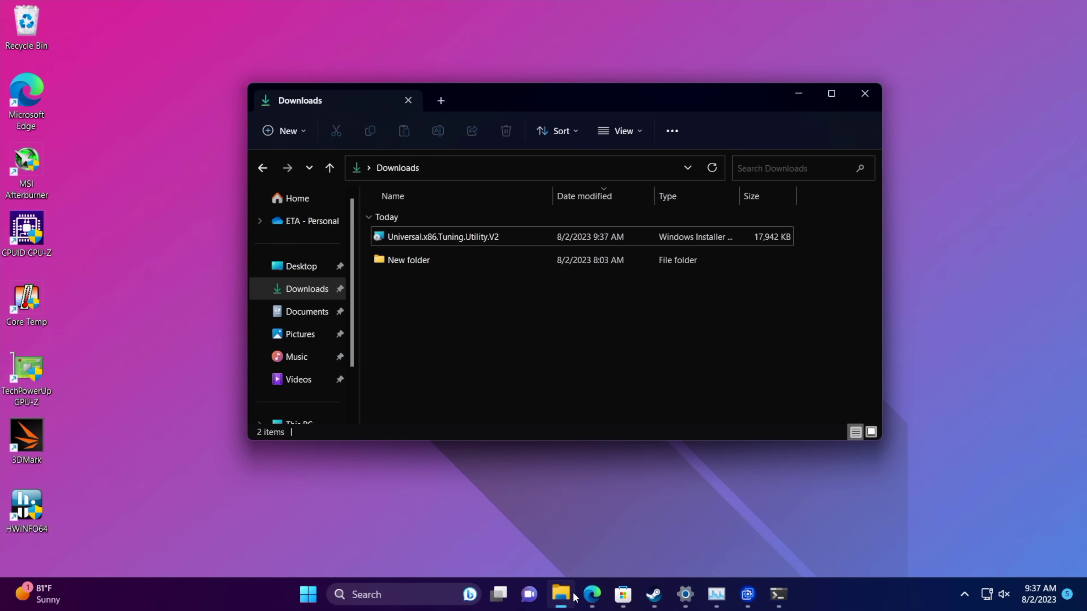
left_click(480, 237)
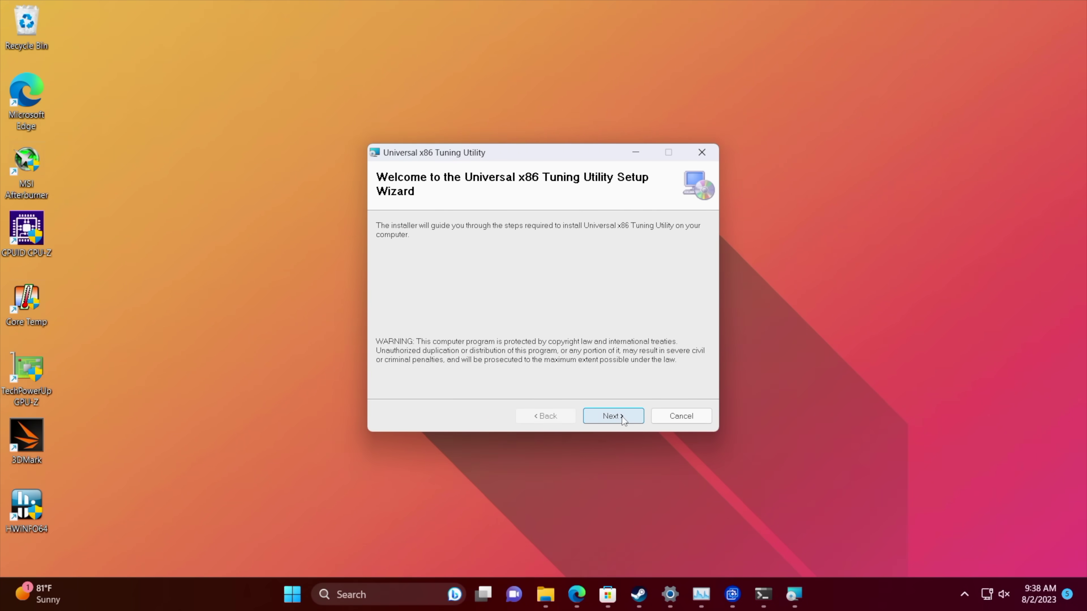
left_click(613, 416)
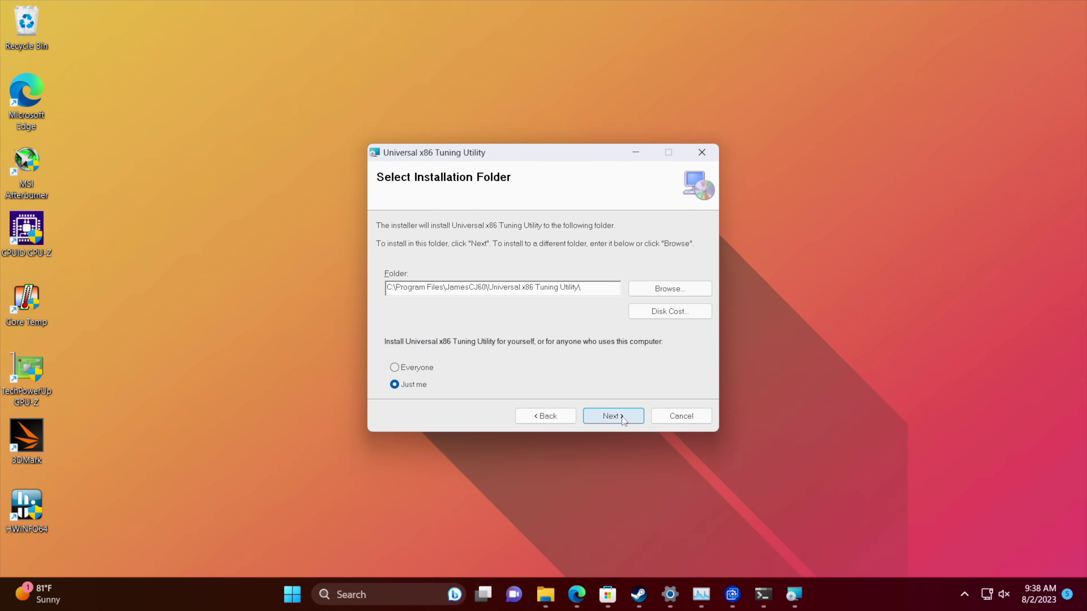
left_click(613, 416)
left_click(622, 416)
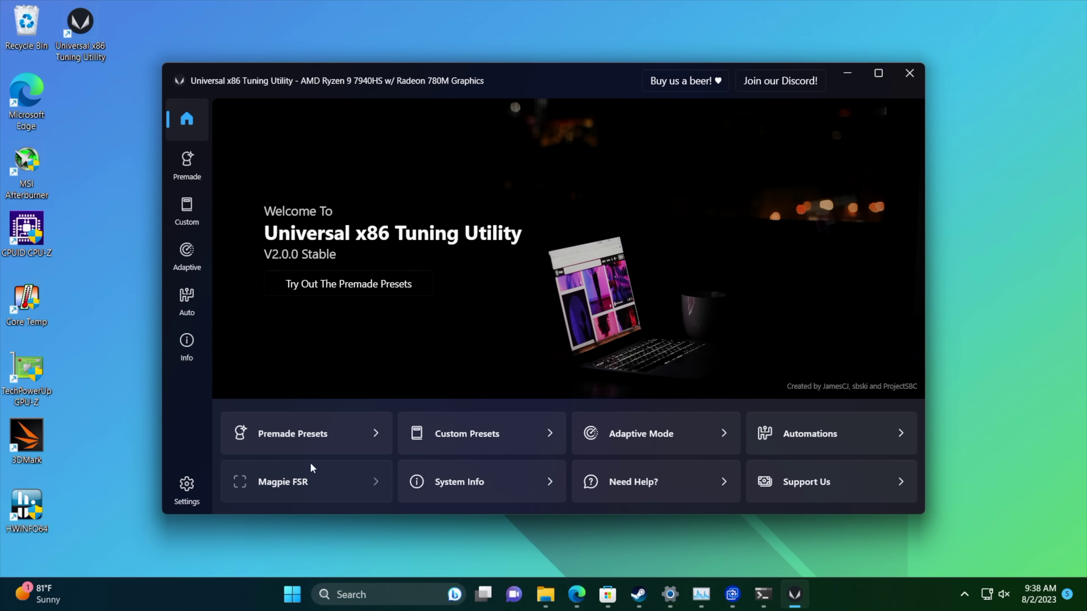
Check for updates in the utility's Settings, then switch to the Premade presets page.
left_click(180, 498)
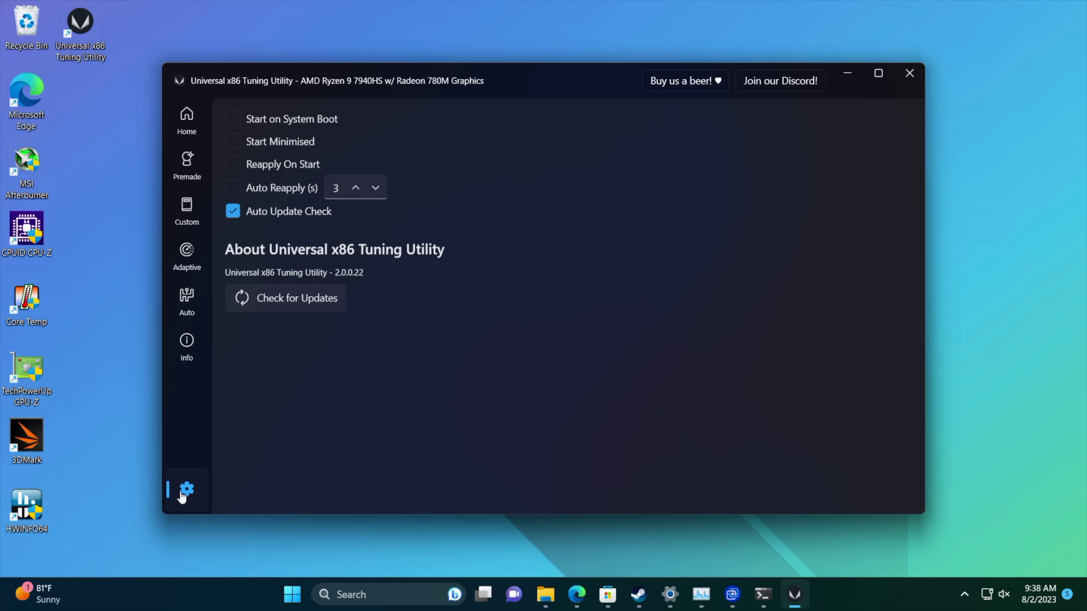
left_click(326, 302)
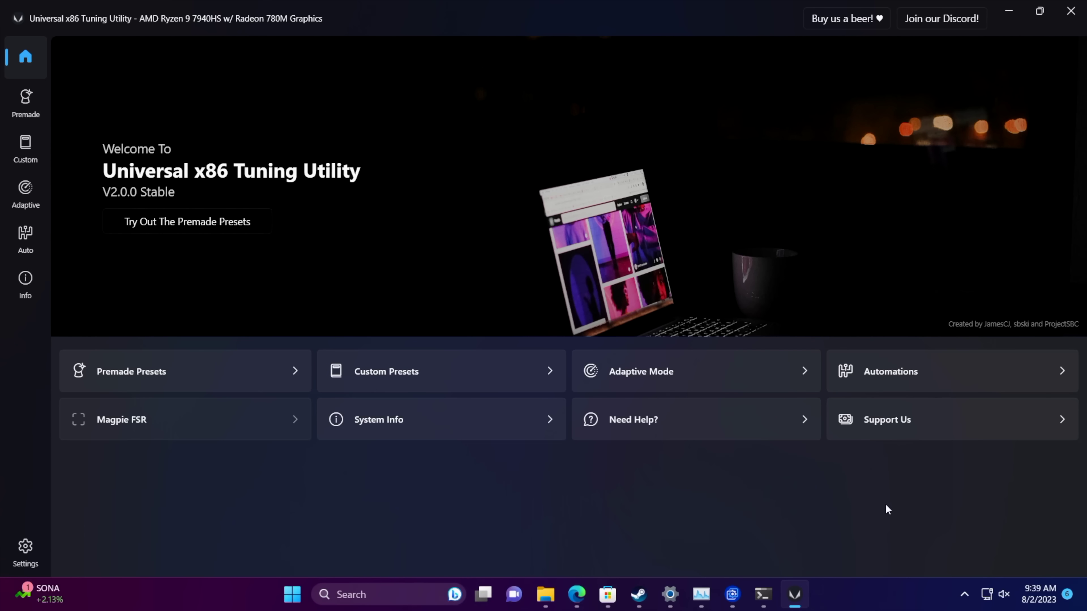
left_click(30, 121)
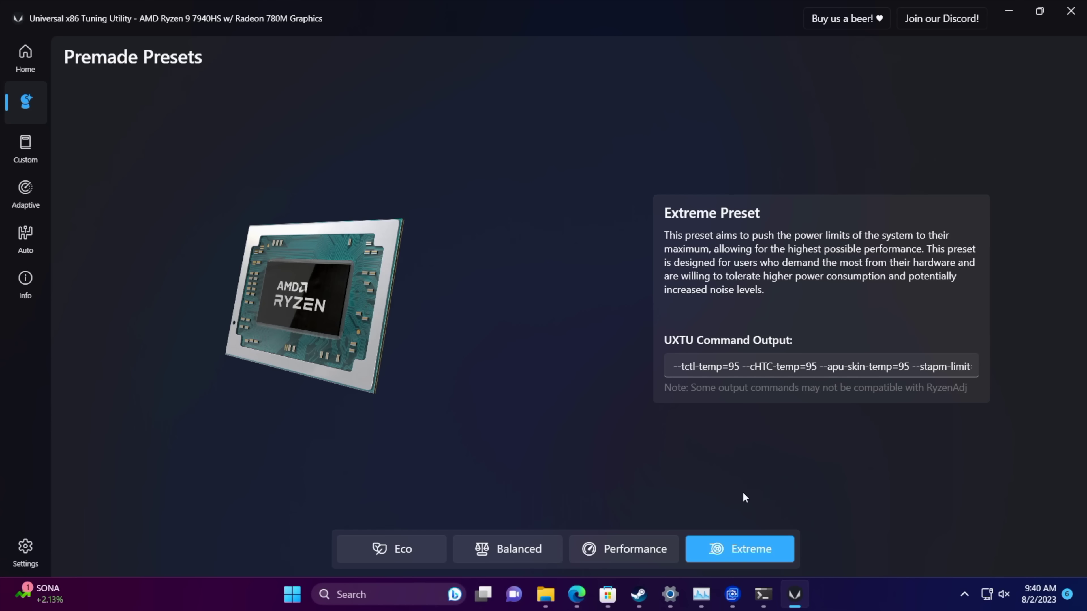
left_click(28, 148)
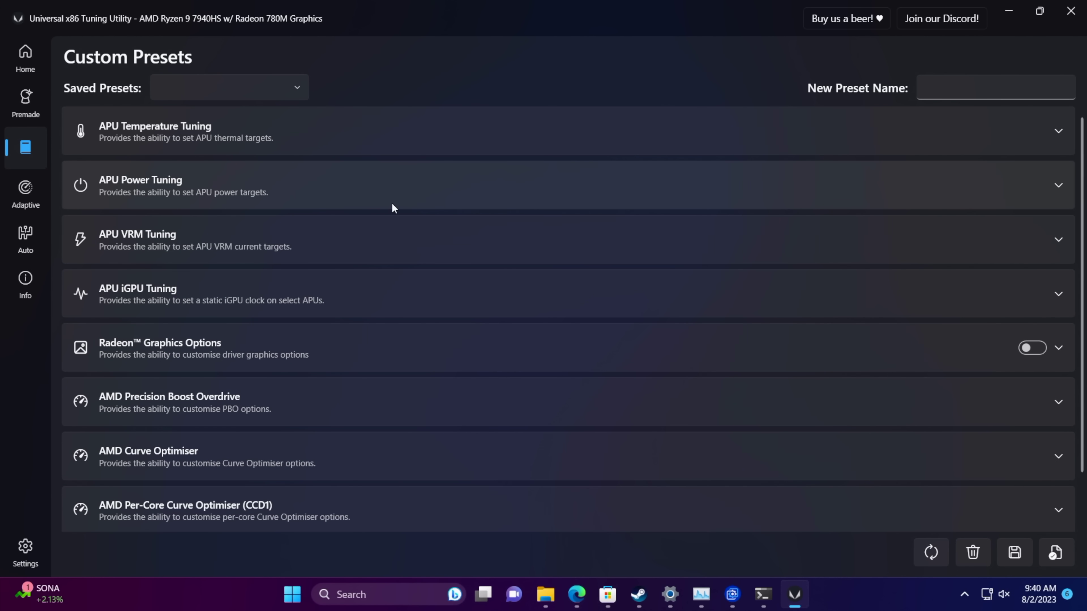
left_click(263, 145)
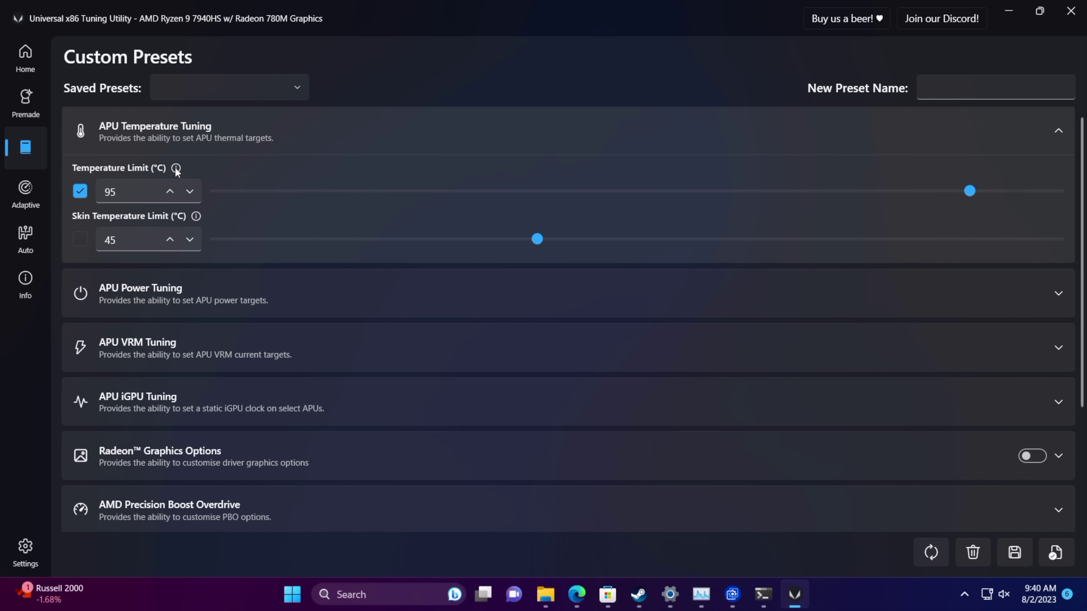
Expand APU Power Tuning and raise both slow and fast boost durations to 1024 s.
mouse_move(176, 170)
left_click(125, 112)
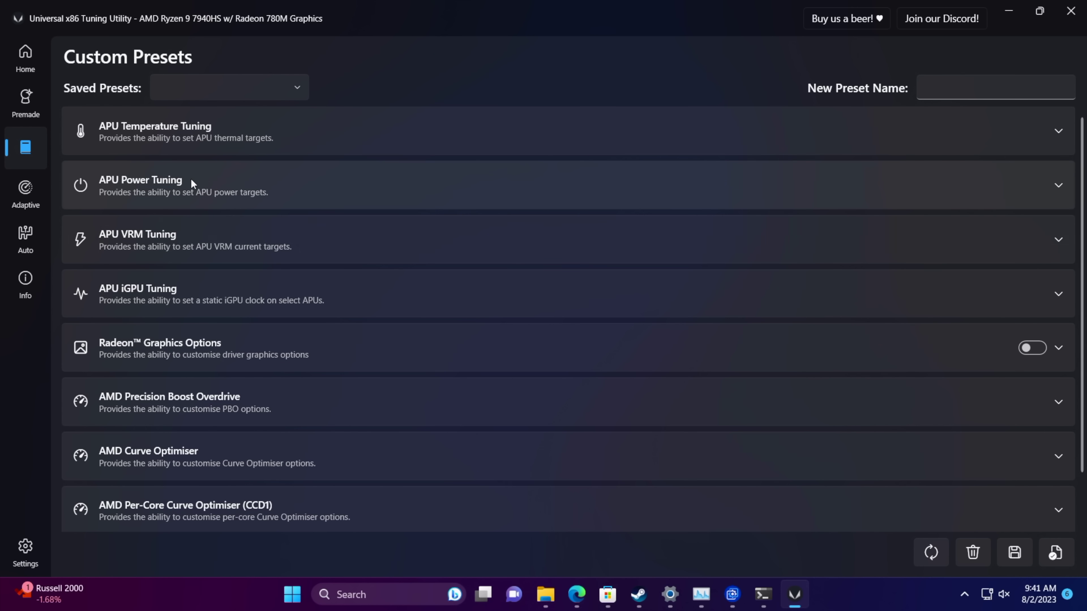
left_click(191, 184)
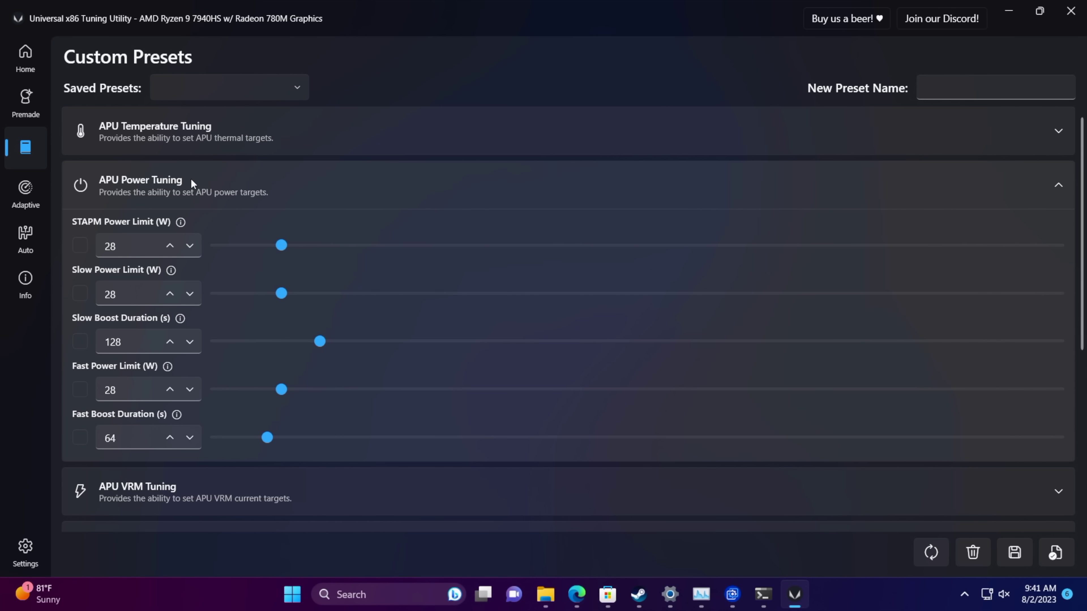
mouse_move(179, 226)
left_click_drag(318, 345, 1058, 343)
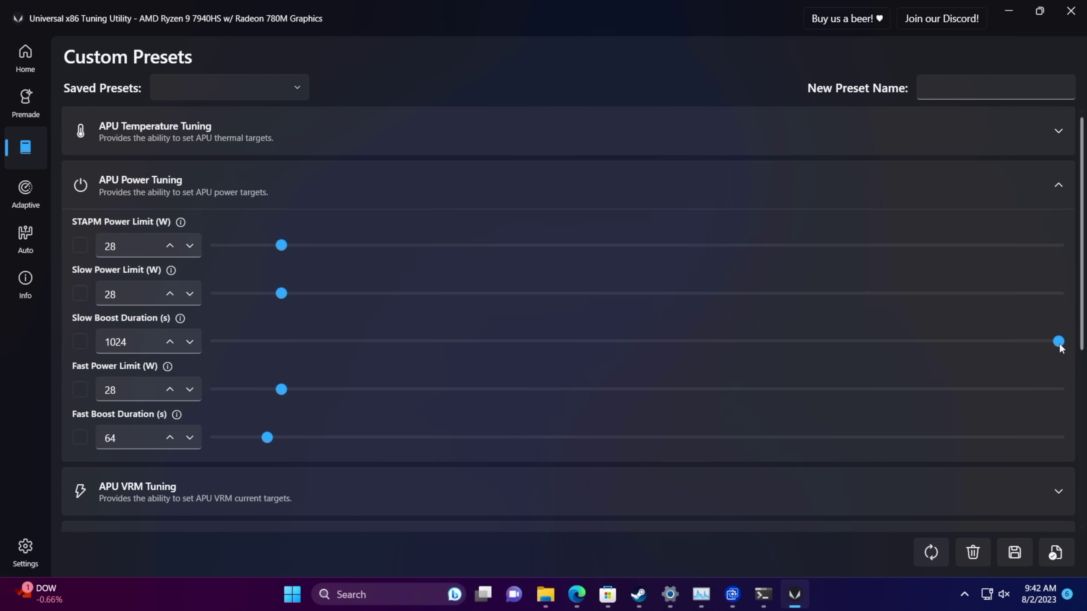
left_click_drag(271, 438, 1061, 437)
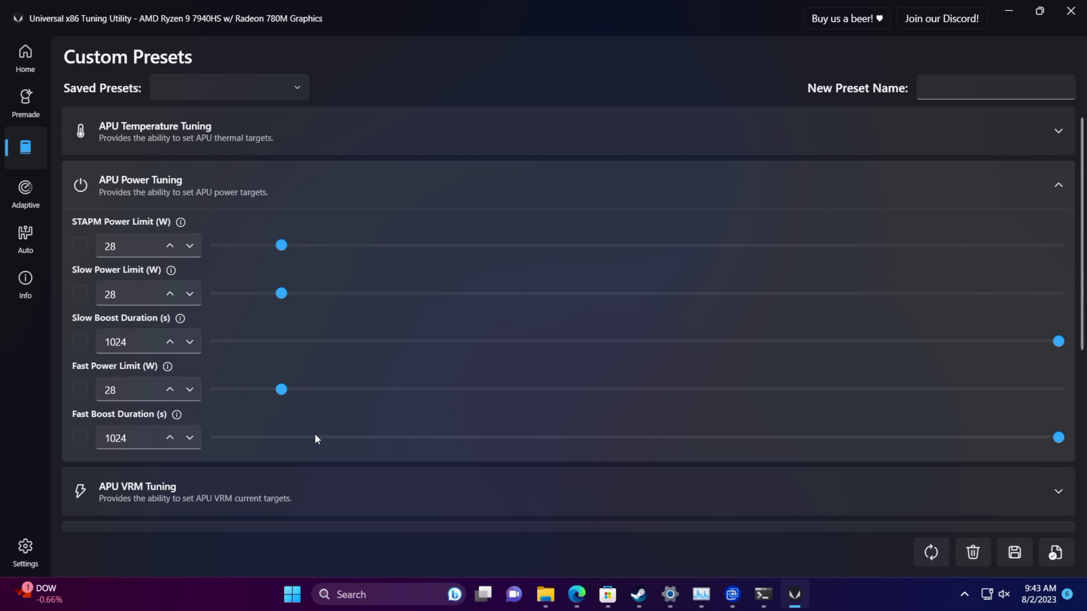
Enable STAPM, slow and fast power limits at 65 W, plus the slow boost duration.
left_click(78, 248)
left_click_drag(284, 247, 388, 249)
left_click(81, 294)
left_click_drag(280, 302, 388, 300)
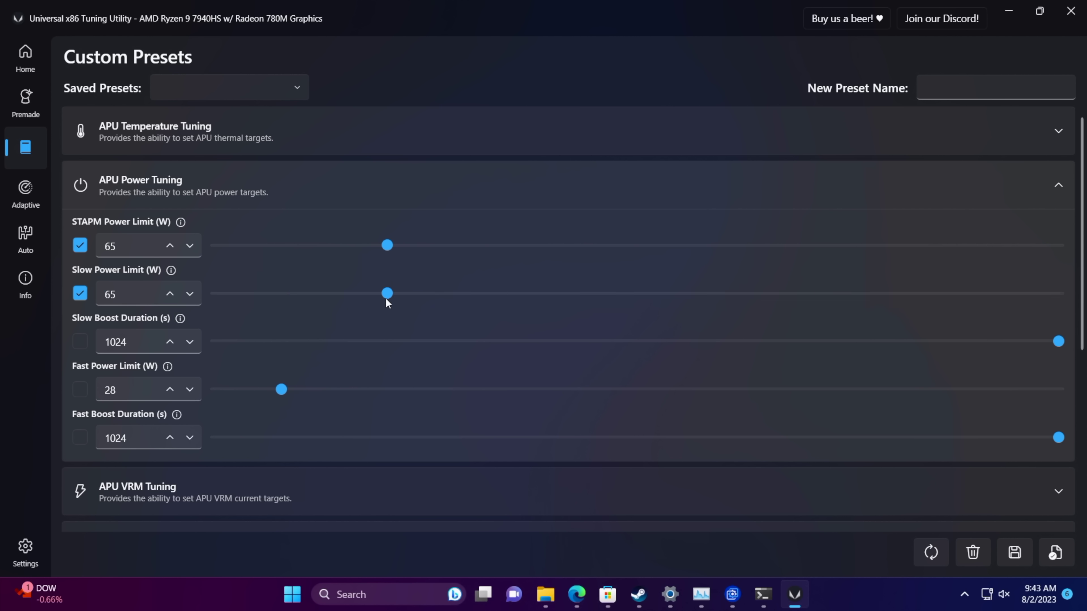
left_click(80, 342)
left_click(80, 389)
left_click_drag(284, 388, 392, 390)
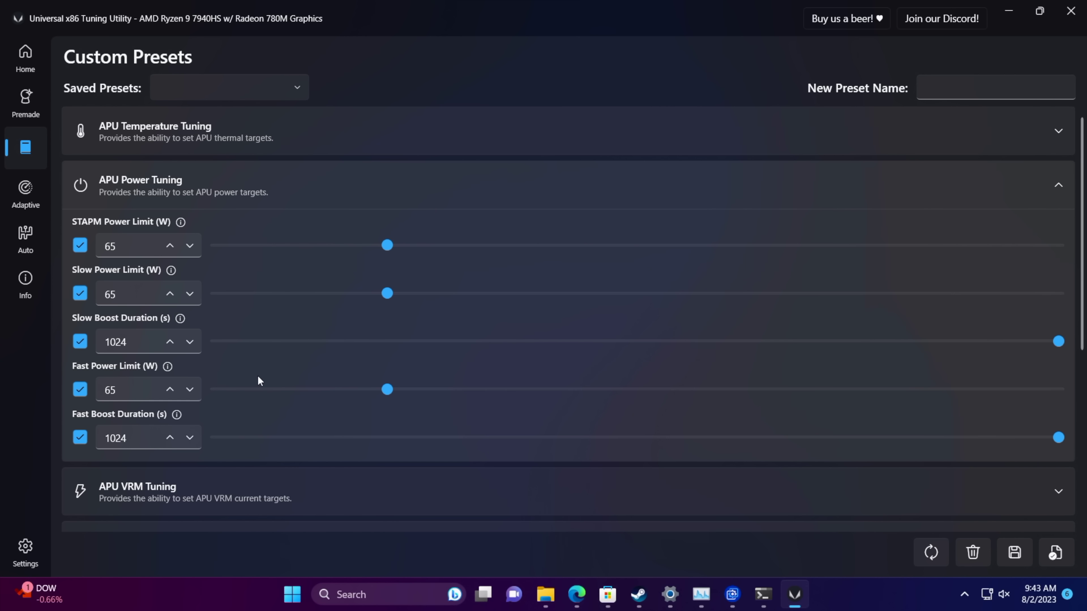
scroll(258, 381, "down", 3)
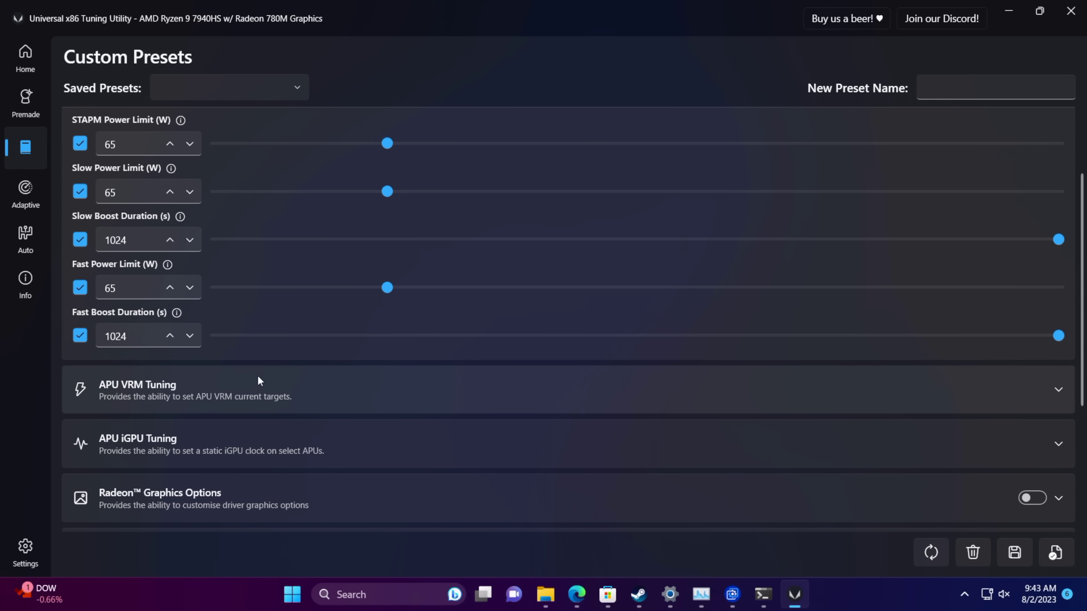
left_click(216, 394)
scroll(216, 392, "down", 5)
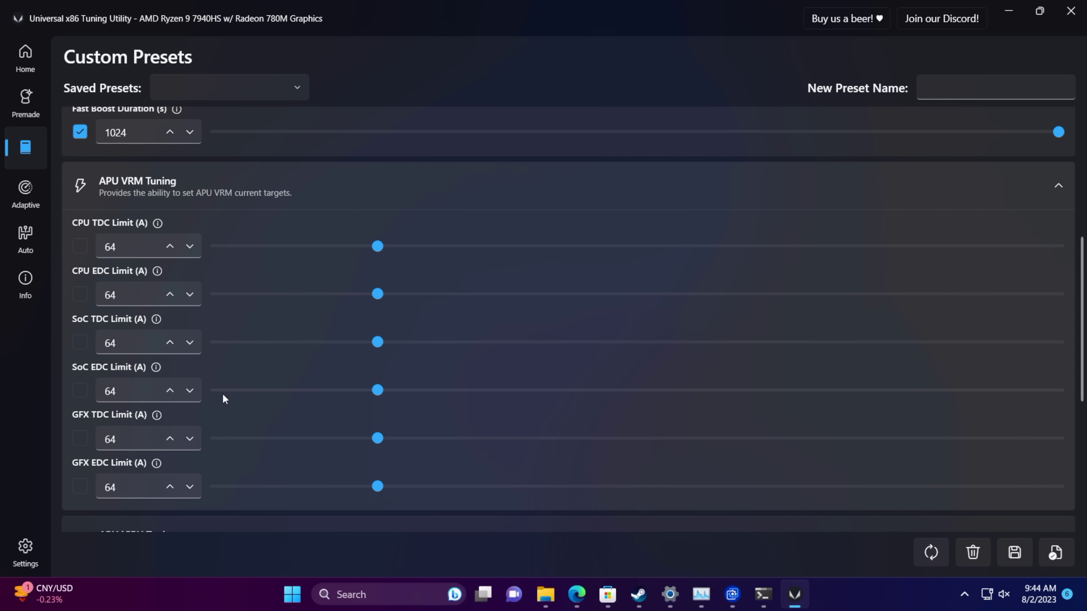
left_click(166, 188)
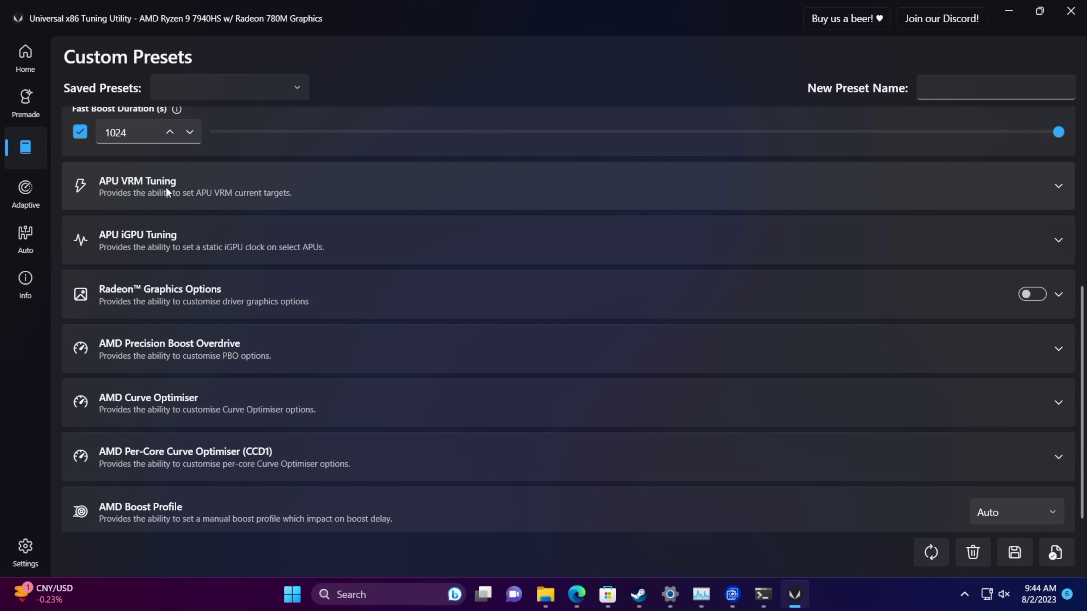
left_click(176, 251)
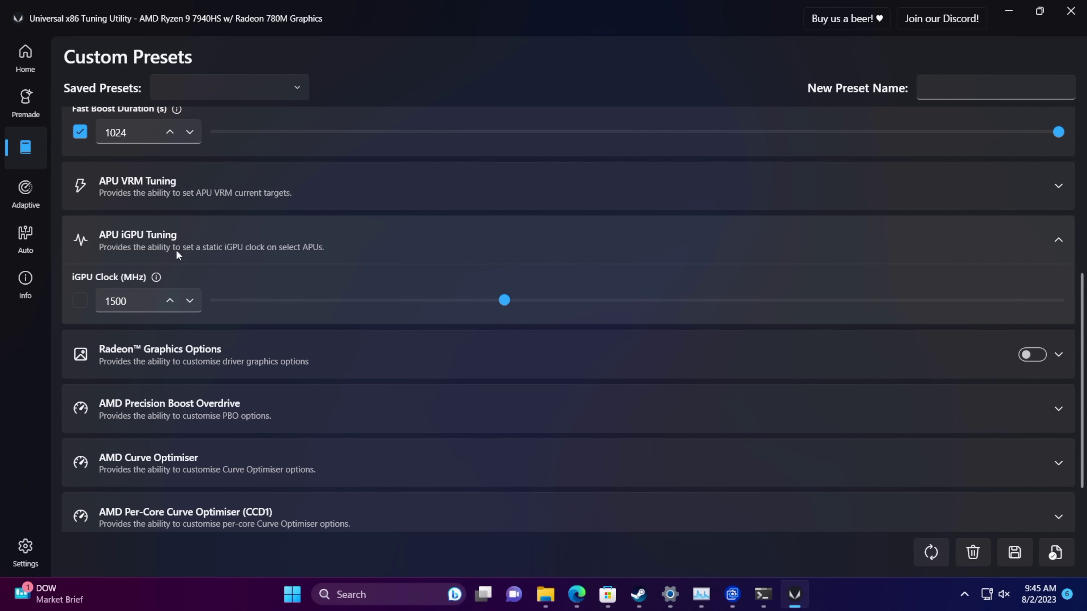
left_click(182, 237)
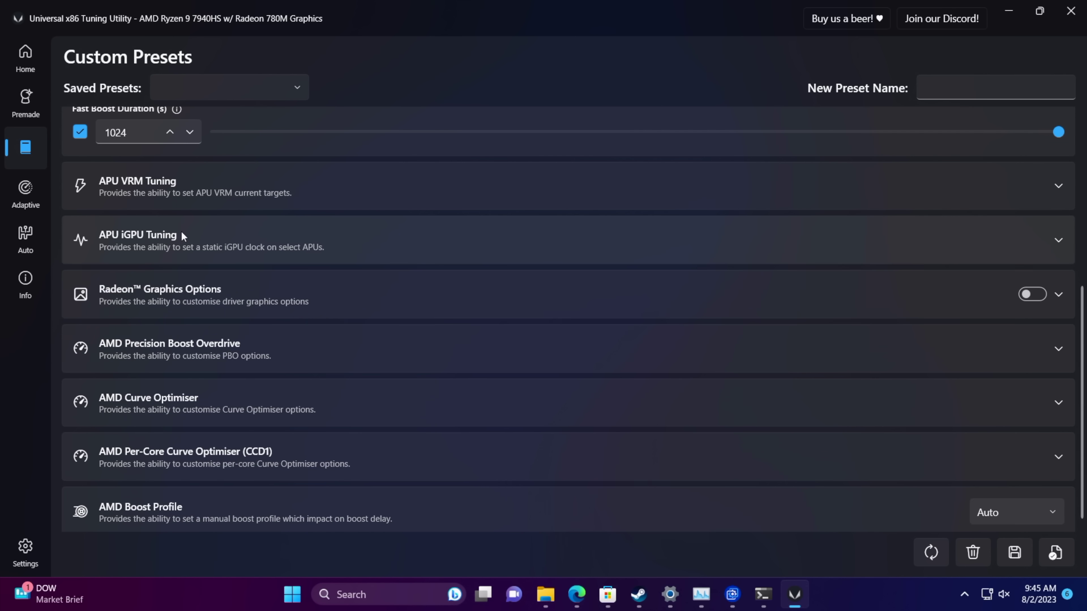
left_click(277, 297)
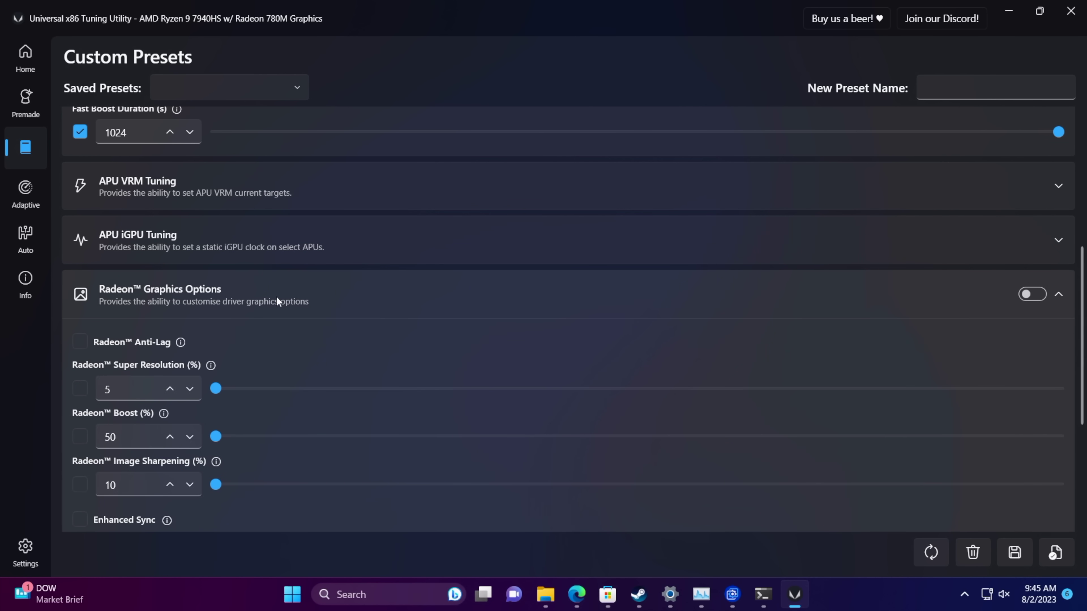
left_click(276, 296)
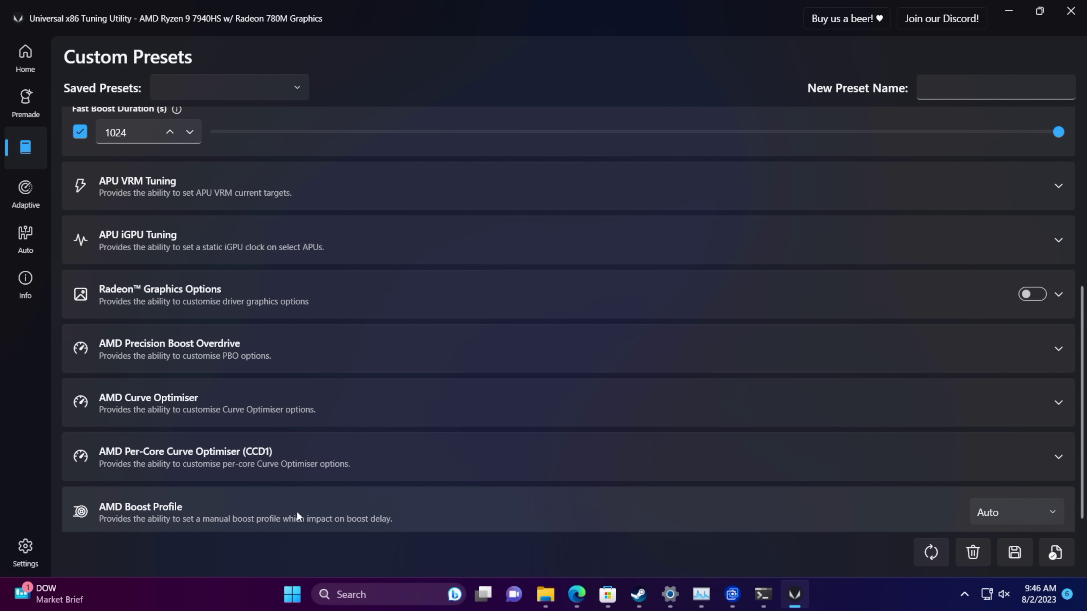
Set the AMD Boost Profile to Performance.
left_click(1053, 511)
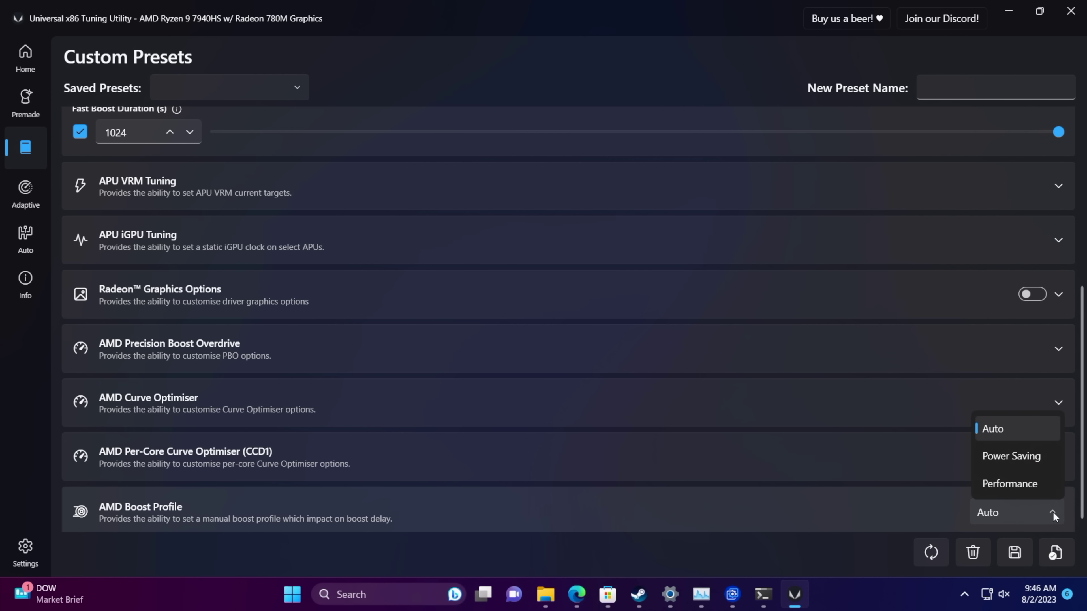
left_click(1025, 486)
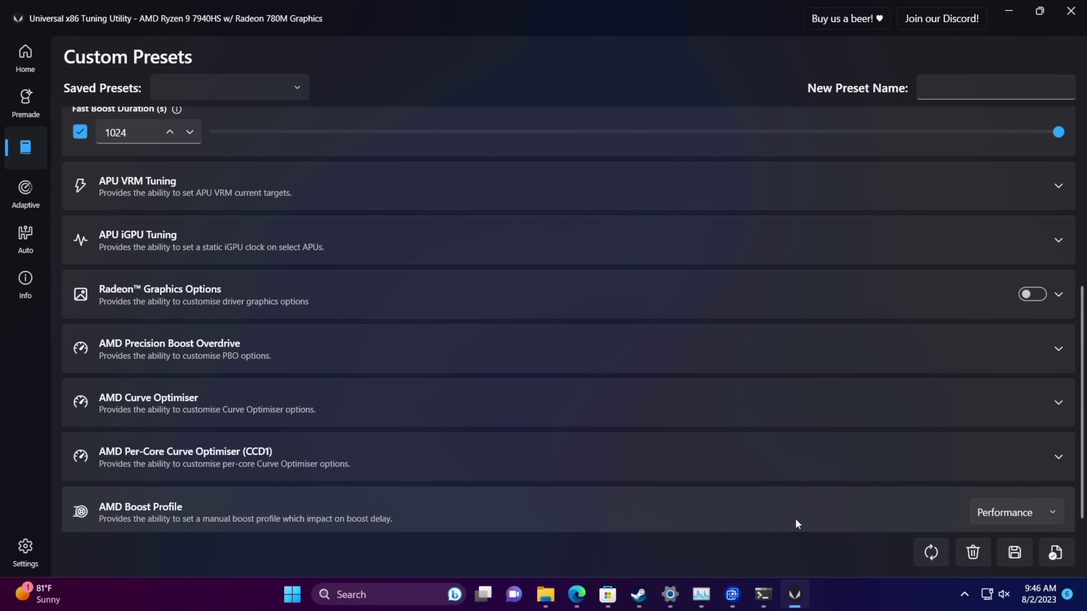
scroll(795, 517, "up", 6)
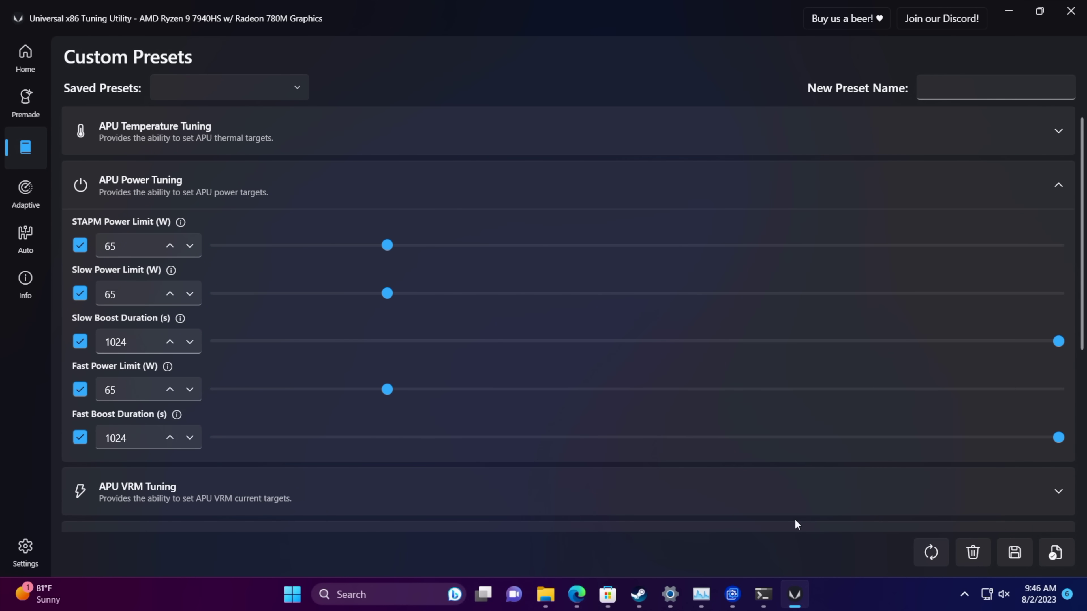
Save the settings as a new preset named '65' and apply it.
left_click(983, 87)
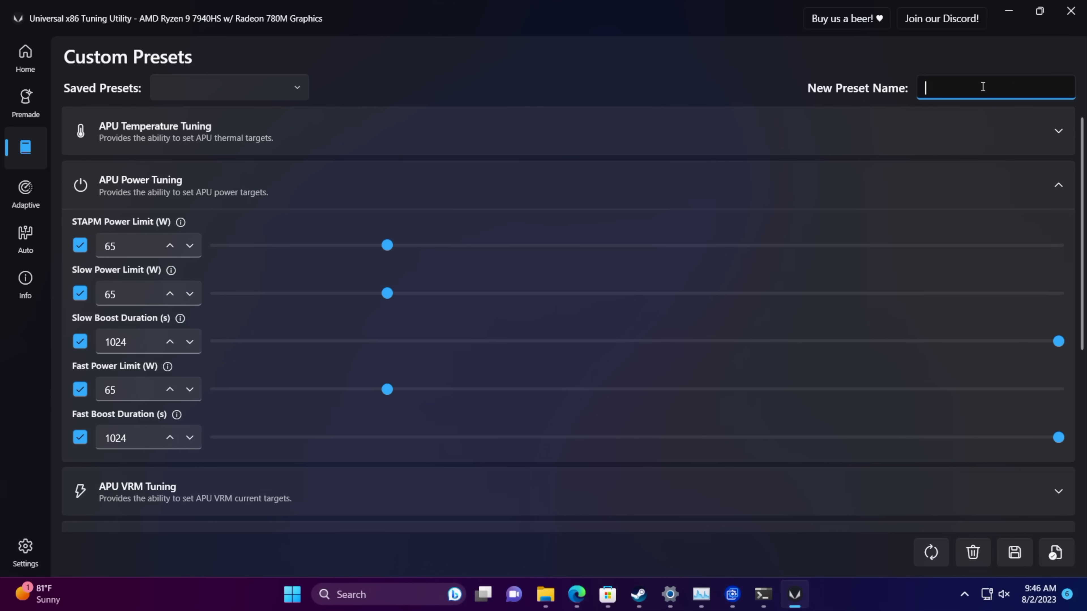
type("65")
left_click(1013, 551)
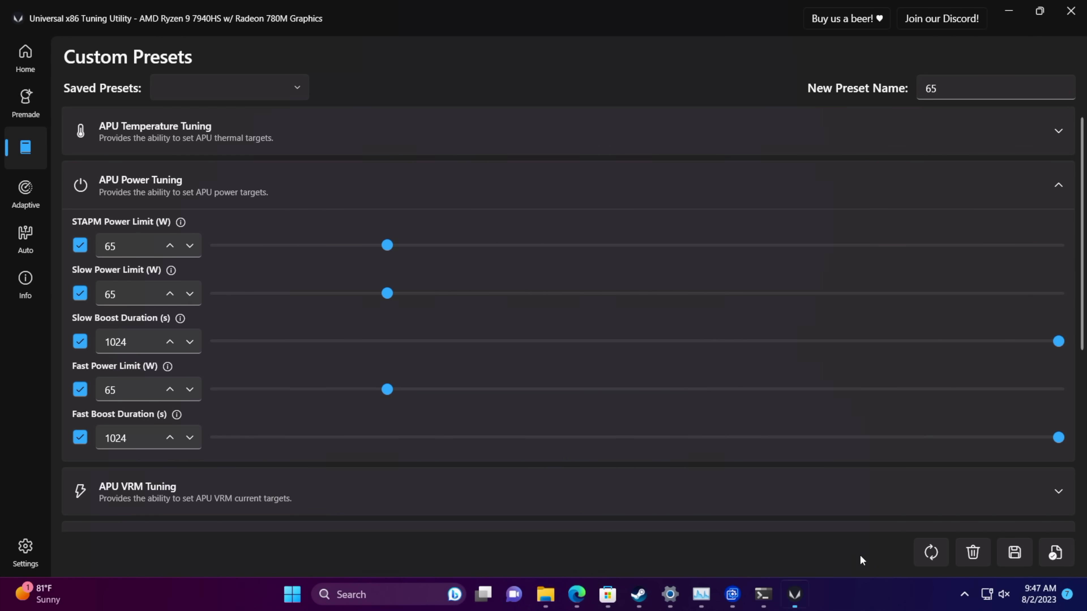
left_click(1055, 555)
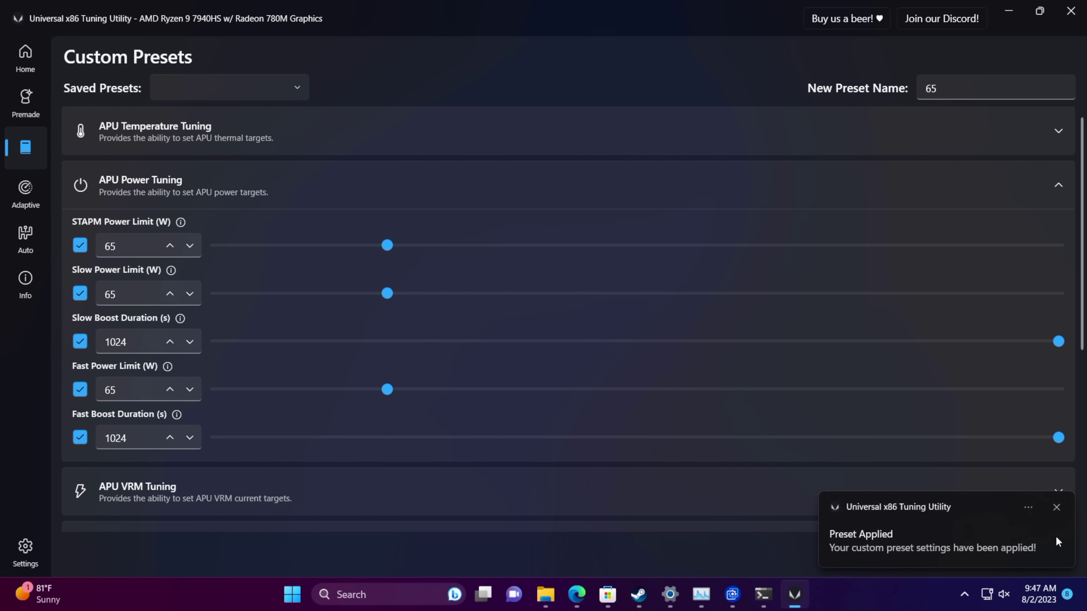
Dismiss the applied notice, enable Auto Reapply every 3 seconds, and return to Custom Presets.
left_click(1057, 508)
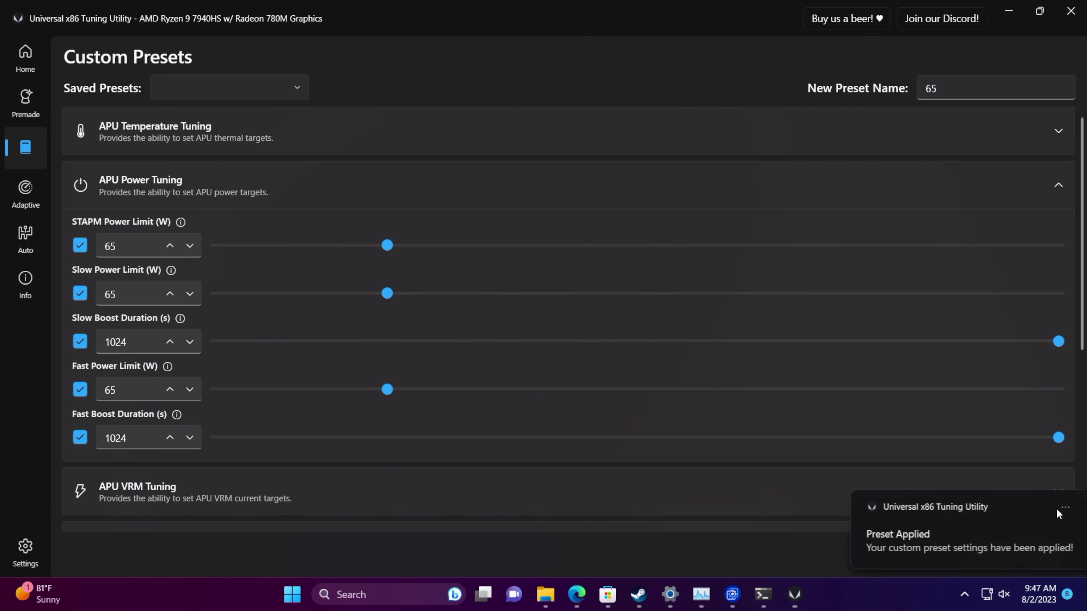
left_click(32, 556)
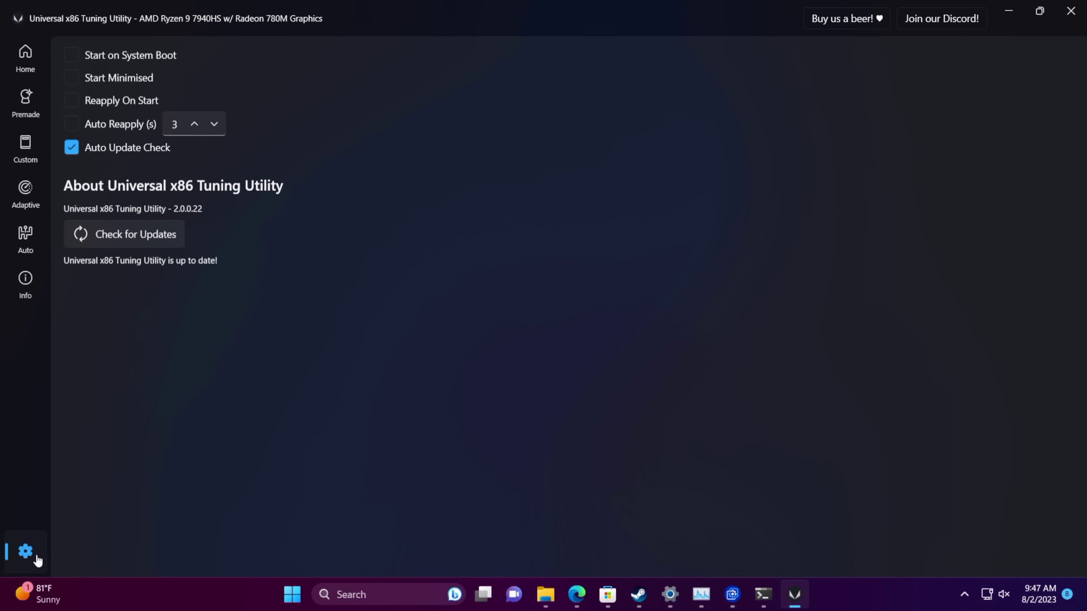
left_click(119, 127)
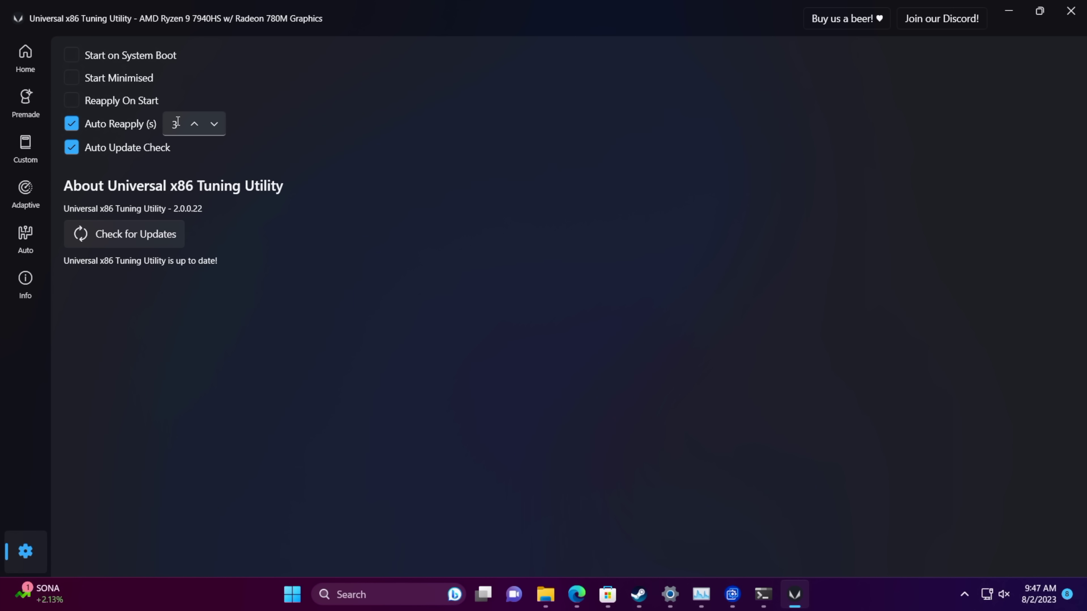
left_click(26, 148)
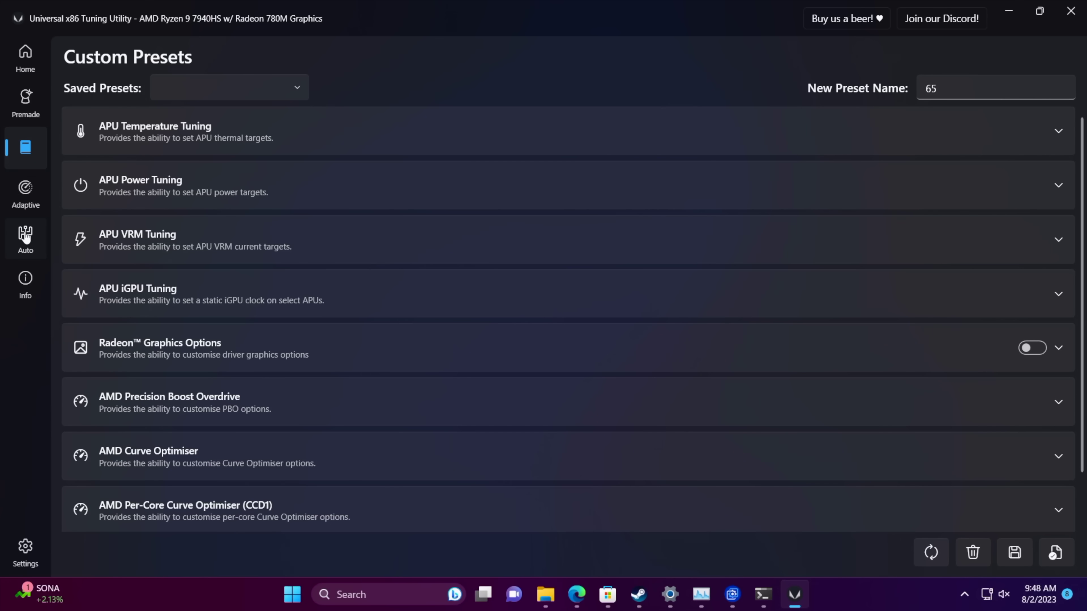
In Adaptive Mode's Default profile, lower Max Power Limit from 90 to 65 W and untick Max Curve Optimiser Limit.
left_click(25, 192)
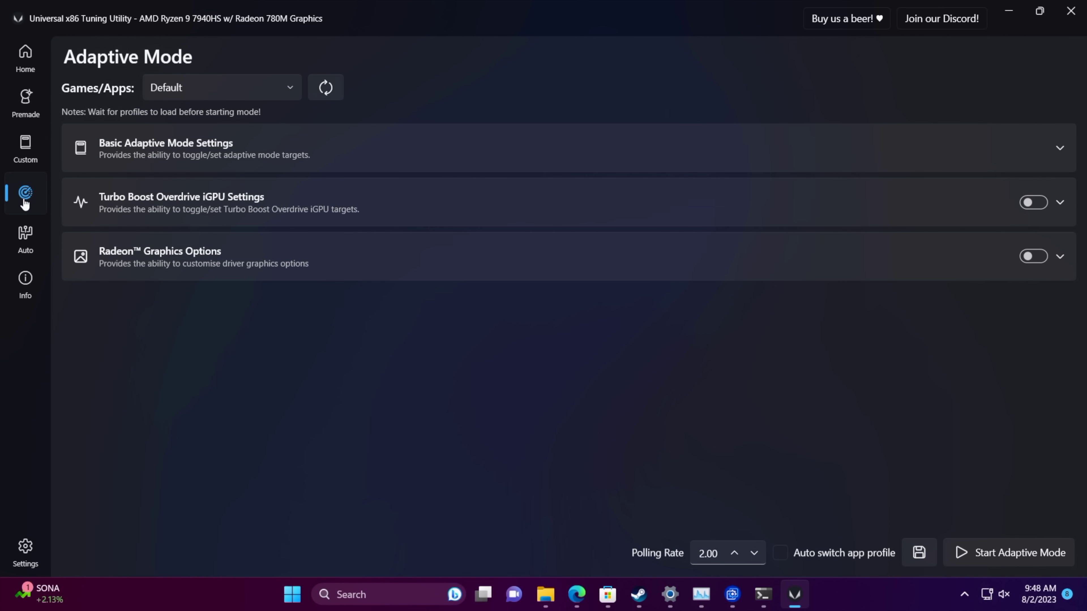
left_click(254, 91)
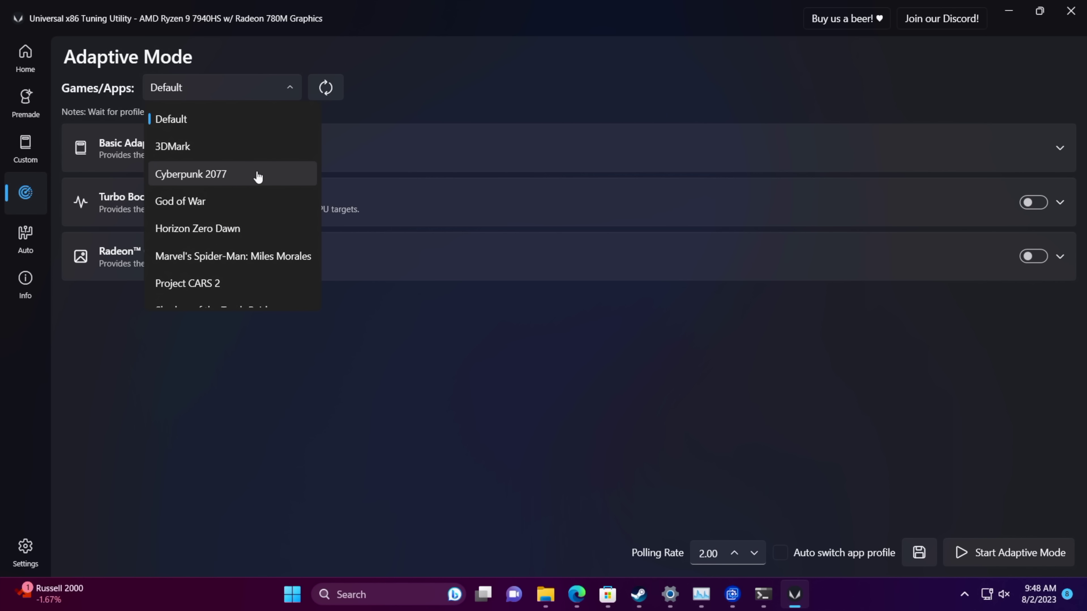
left_click(394, 147)
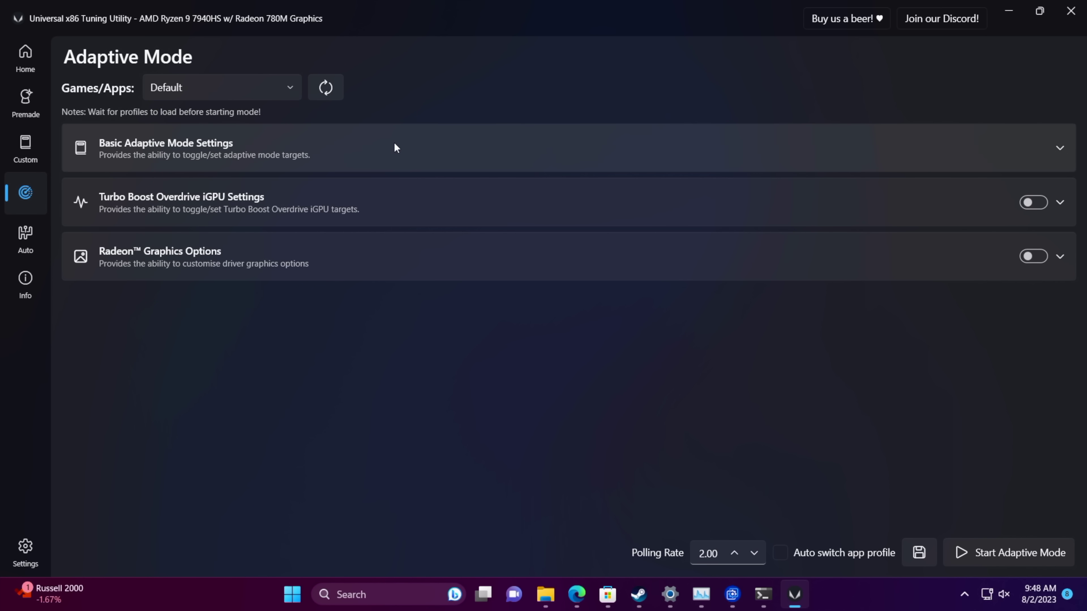
left_click(387, 148)
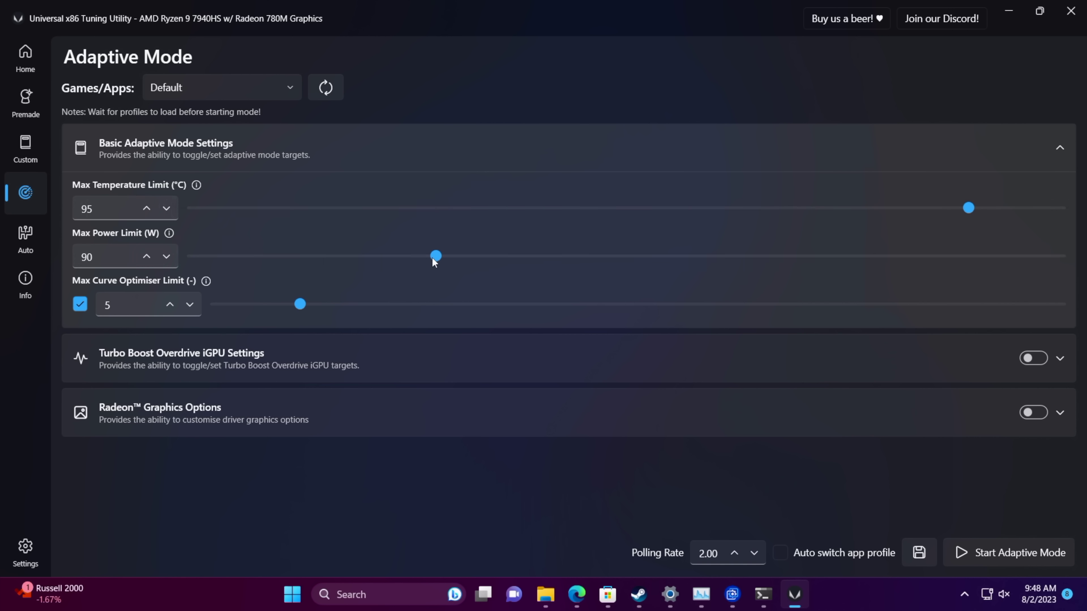
left_click_drag(433, 257, 361, 264)
mouse_move(204, 282)
left_click(83, 302)
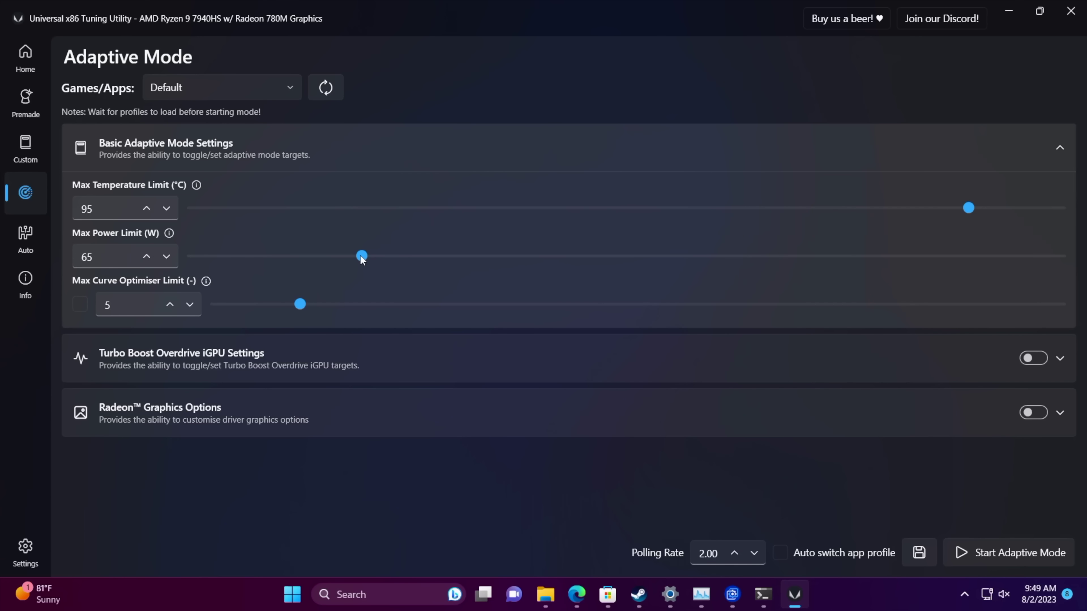
Keep the Default profile and lower the Turbo Boost Overdrive iGPU maximum clock toward 2800 MHz.
left_click(238, 88)
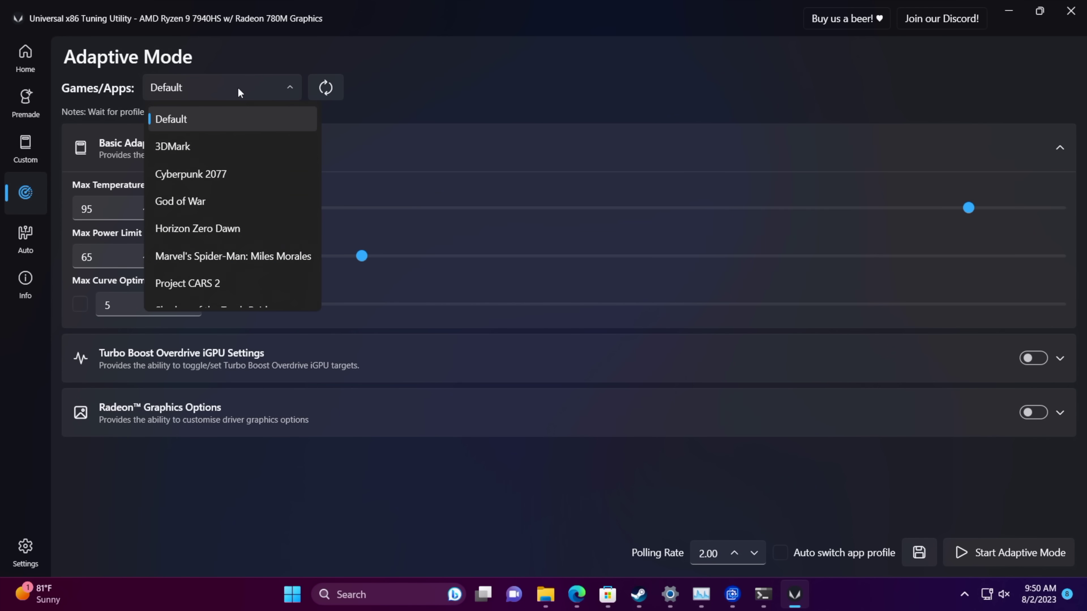
scroll(231, 295, "down", 1)
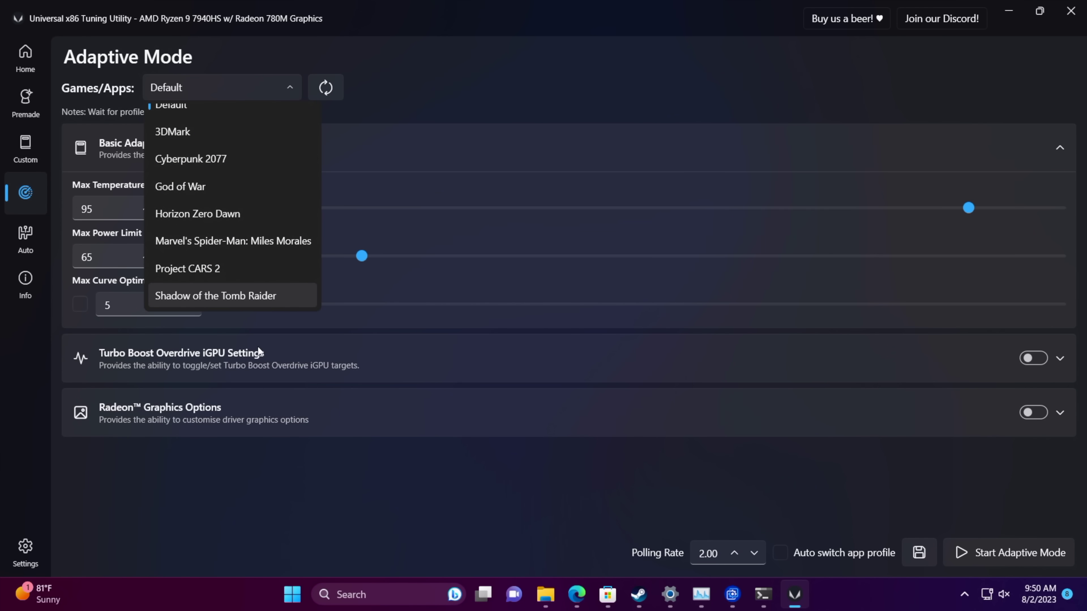
left_click(261, 358)
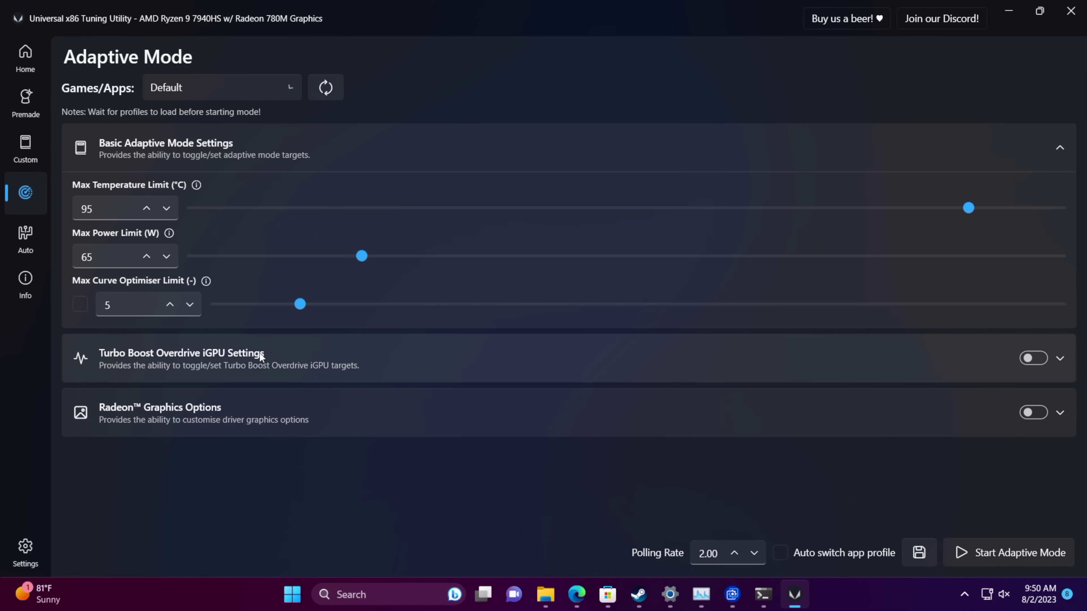
left_click(289, 352)
scroll(289, 352, "down", 2)
scroll(289, 352, "down", 1)
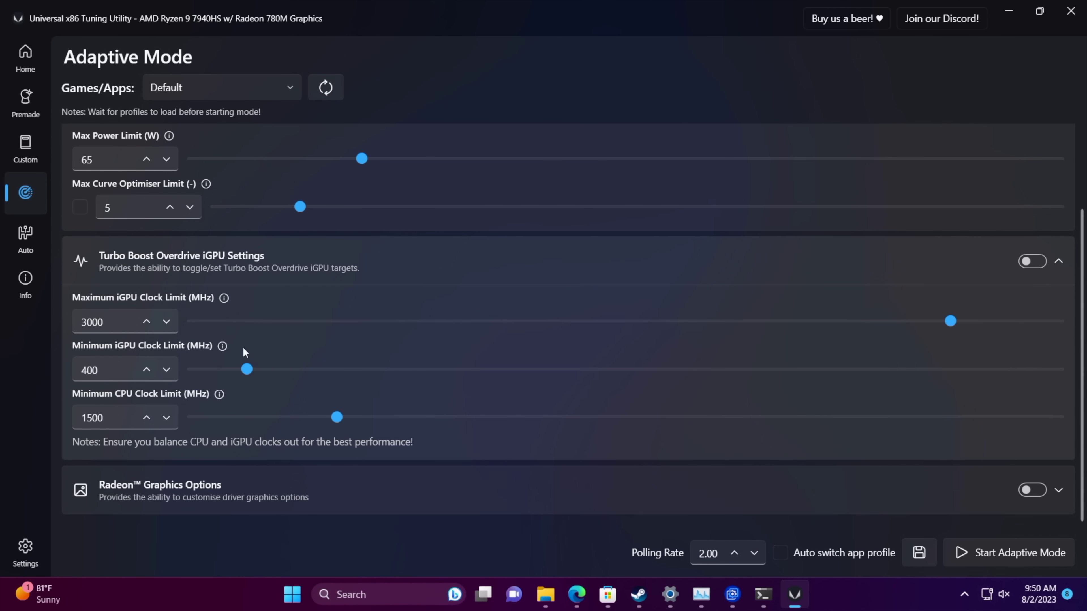
left_click_drag(948, 320, 898, 320)
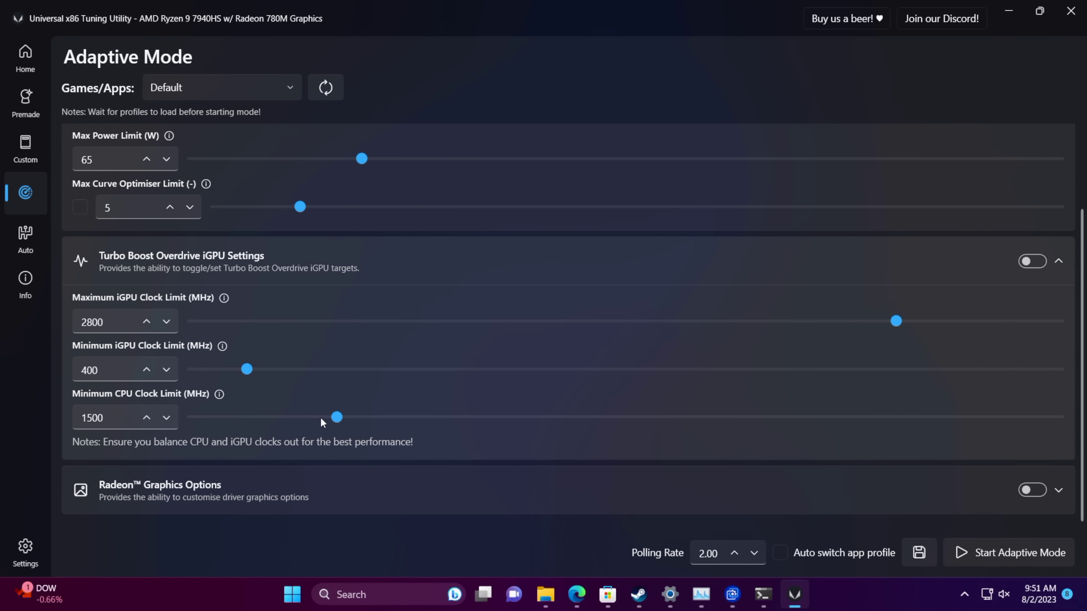
Expand Radeon Graphics Options, look through its settings, and return to the top of Adaptive Mode.
left_click(321, 501)
scroll(405, 453, "down", 5)
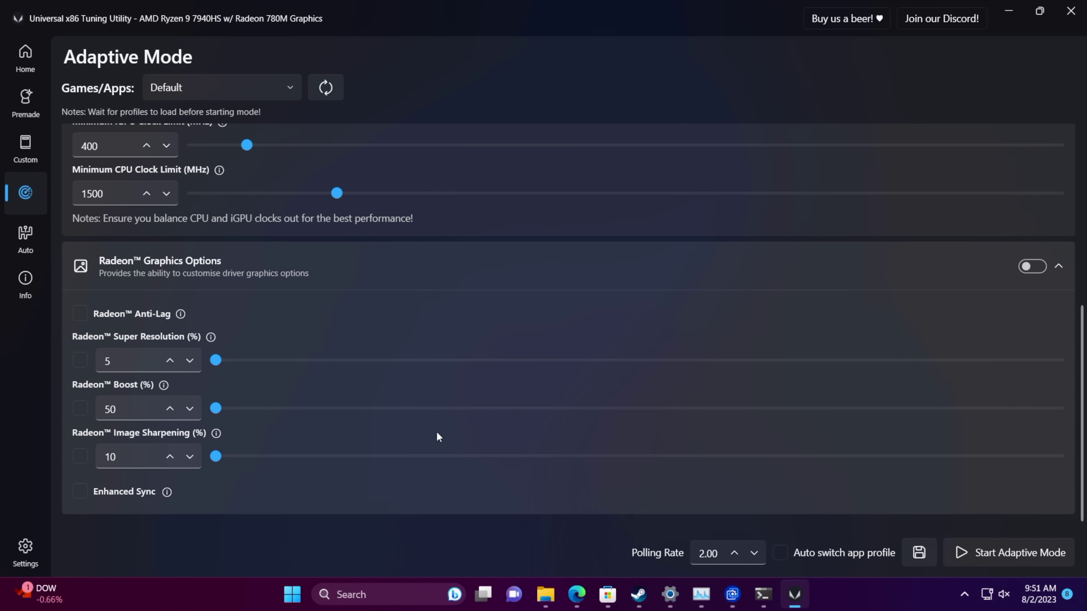
scroll(437, 435, "up", 6)
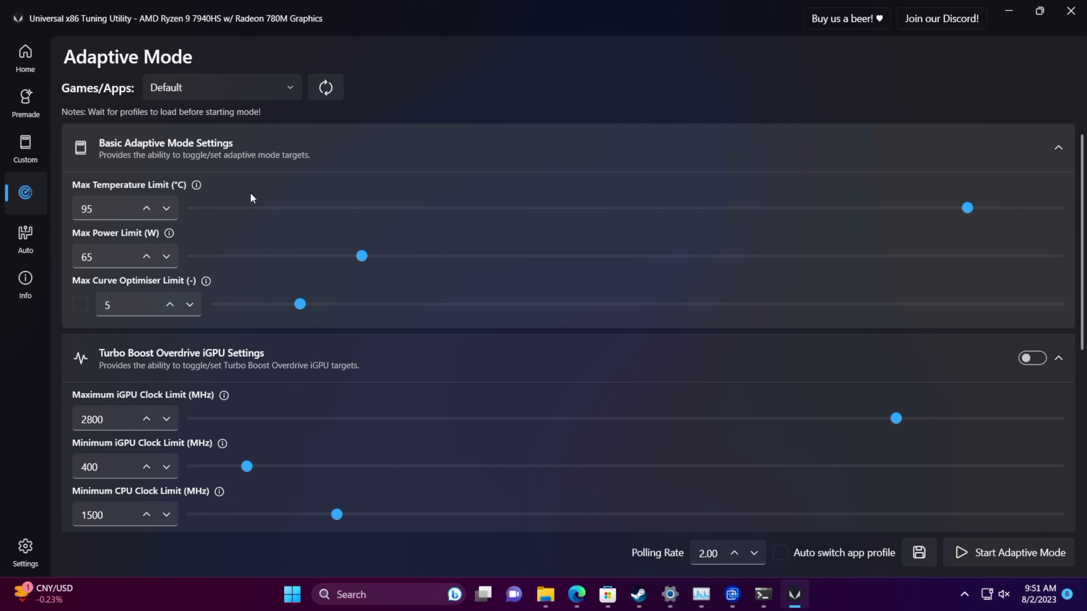
On the Auto page, check the Preset on Battery Charge options, leave it at None, and return to Custom.
left_click(27, 236)
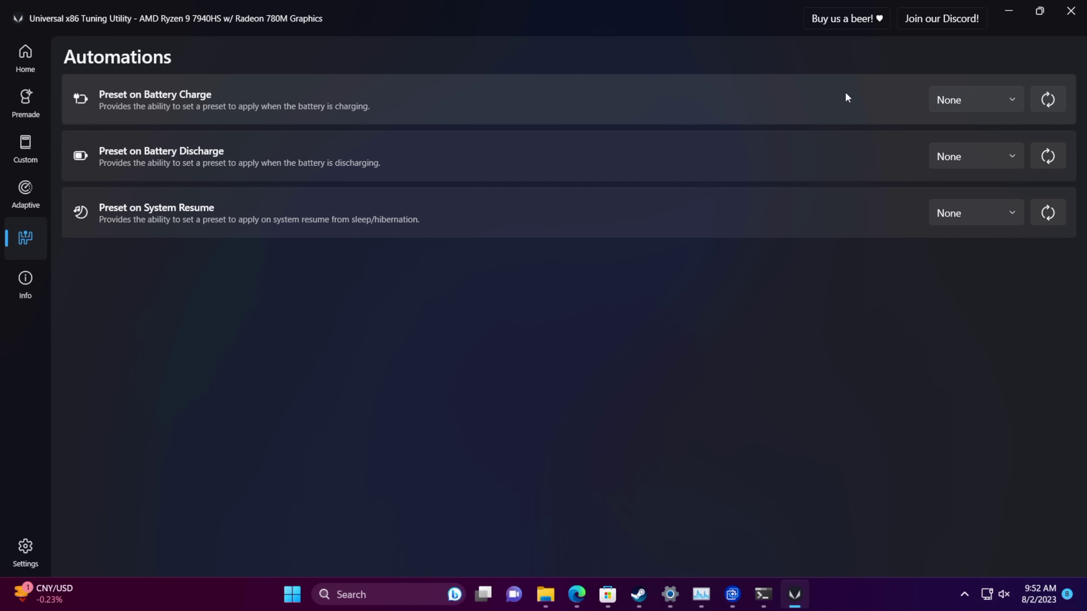
left_click(983, 102)
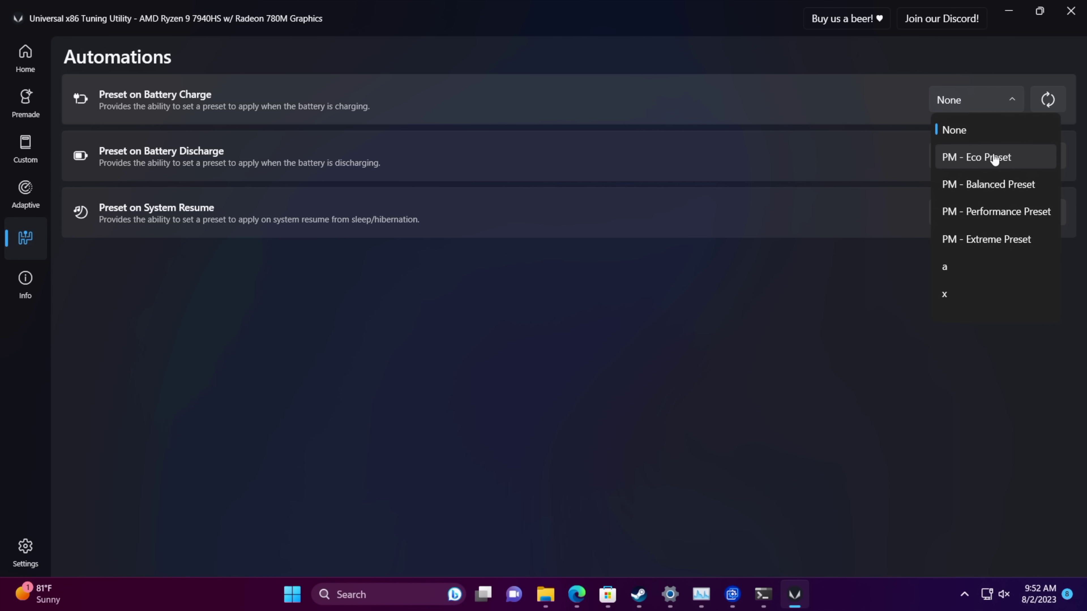
scroll(997, 213, "down", 3)
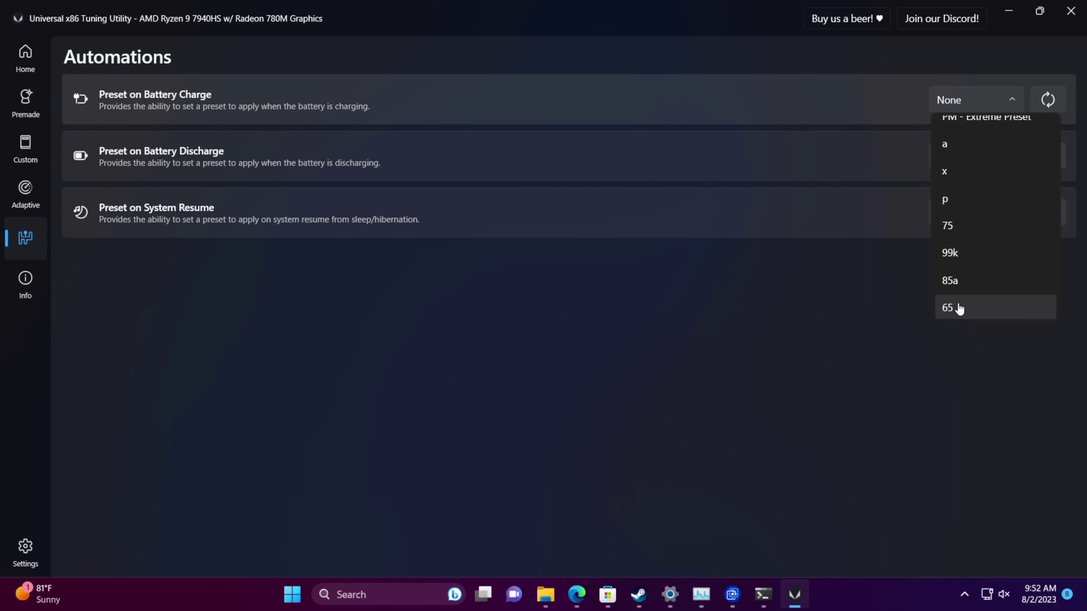
left_click(770, 286)
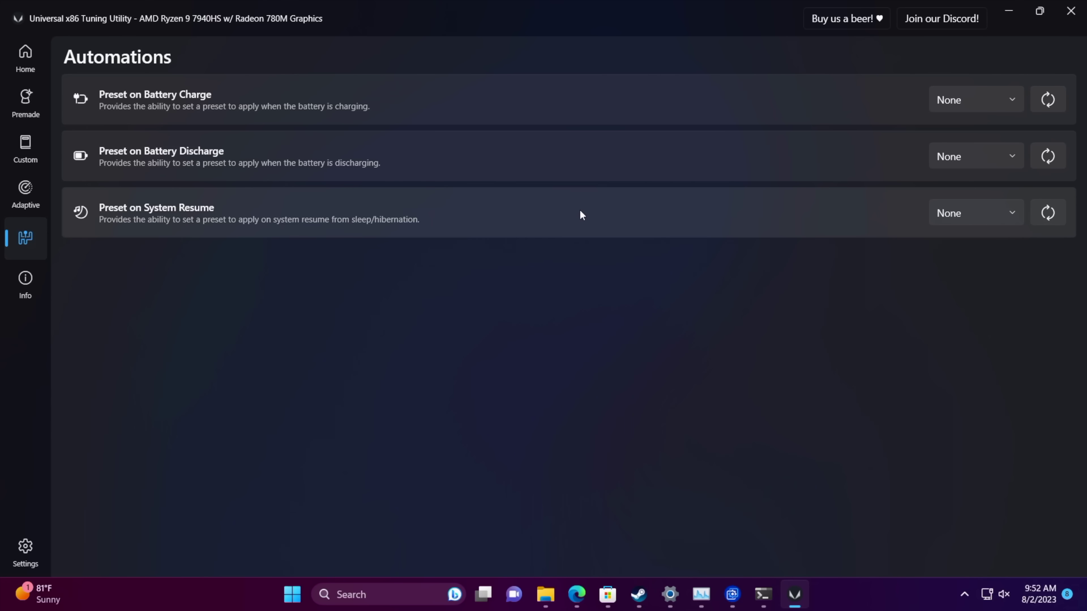
left_click(26, 147)
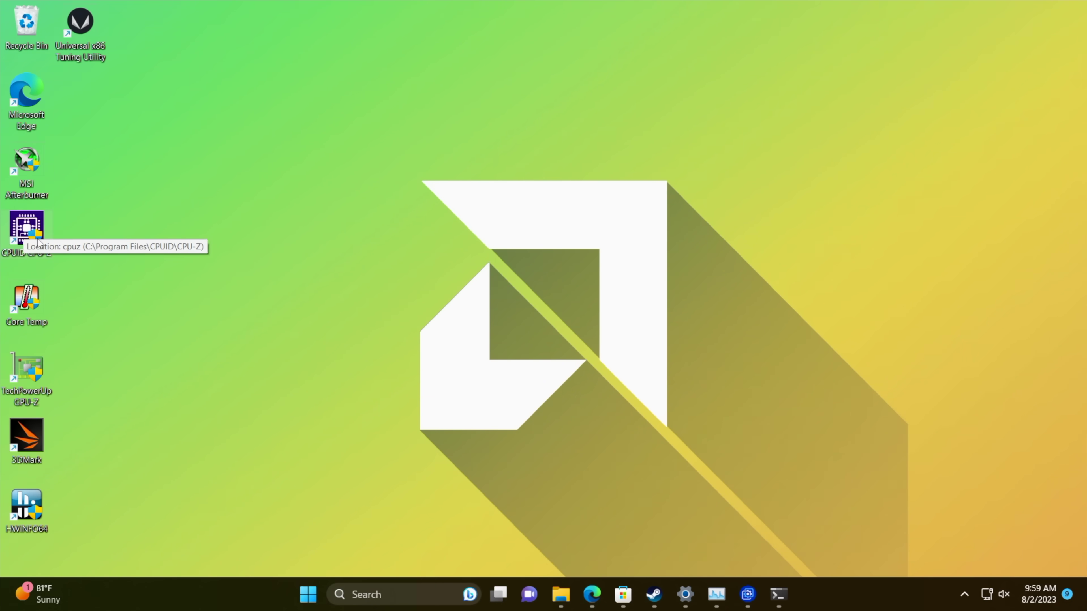
Launch HWiNFO64 in sensors-only mode and stretch its sensor window to full screen height.
double_click(28, 512)
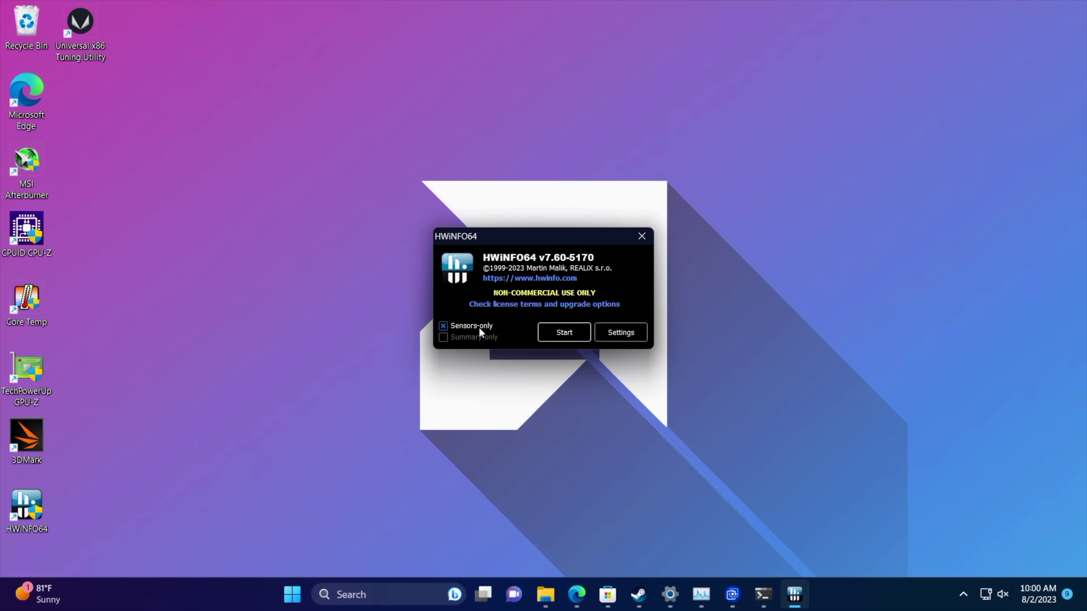
left_click(566, 332)
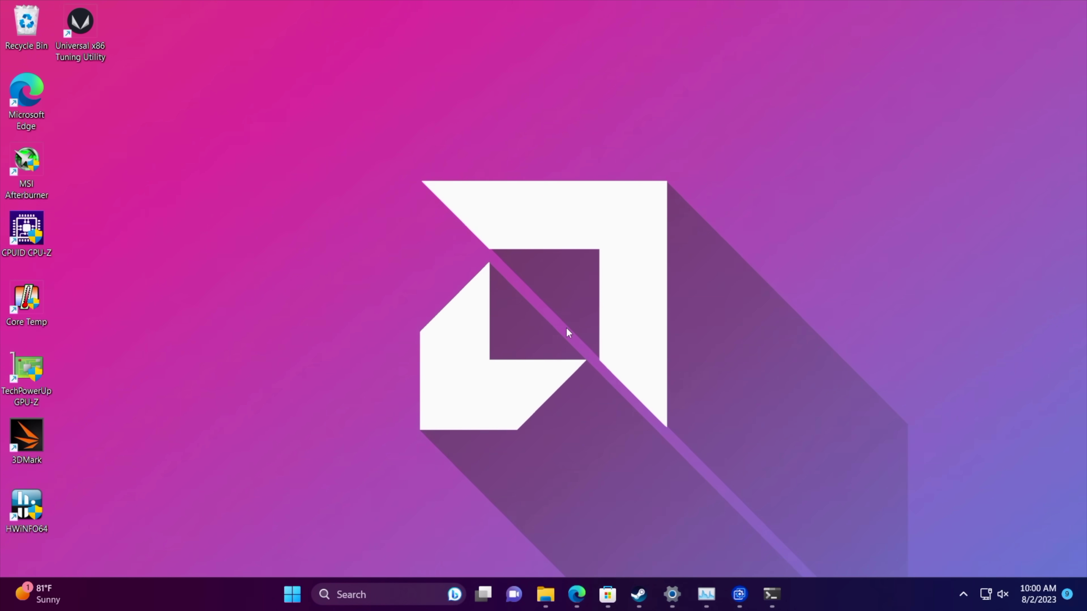
left_click_drag(299, 62, 299, 19)
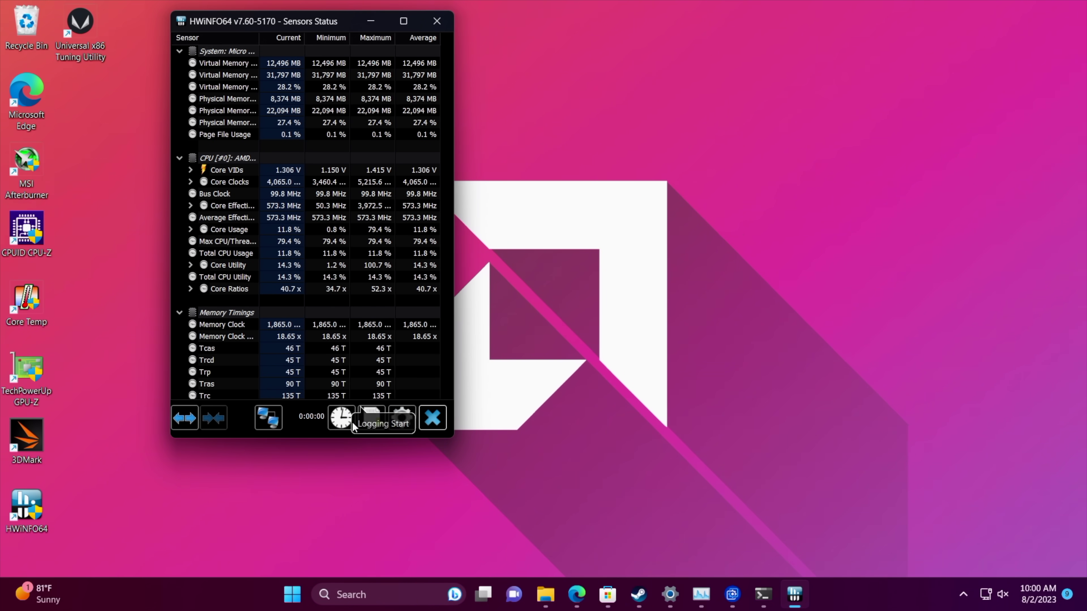
left_click_drag(308, 440, 318, 574)
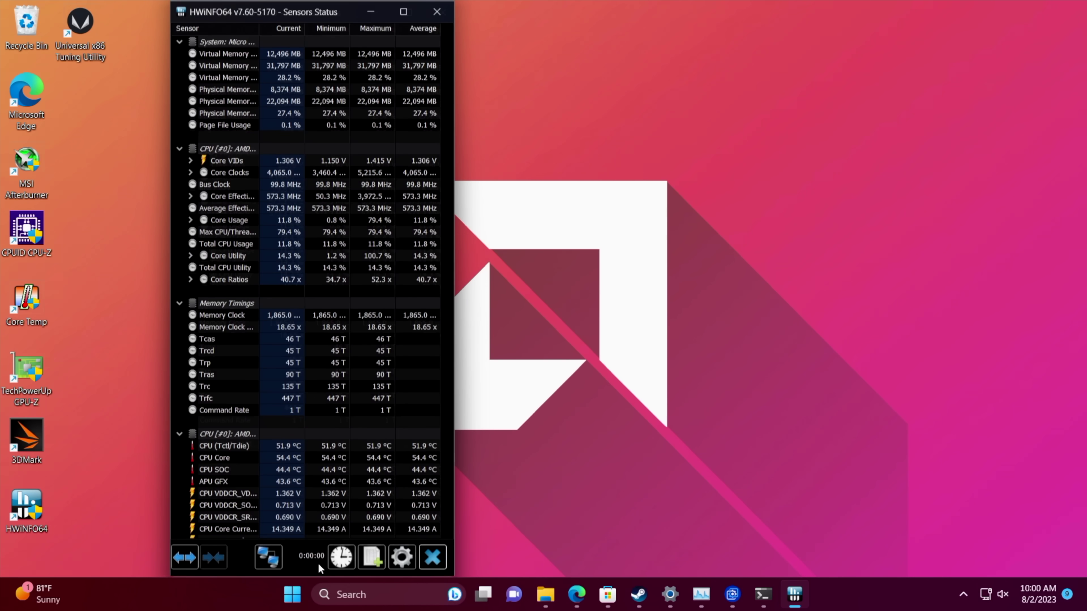
Open a live CPU Package Power graph beside the sensors and launch CPU-Z.
mouse_move(408, 319)
mouse_move(370, 376)
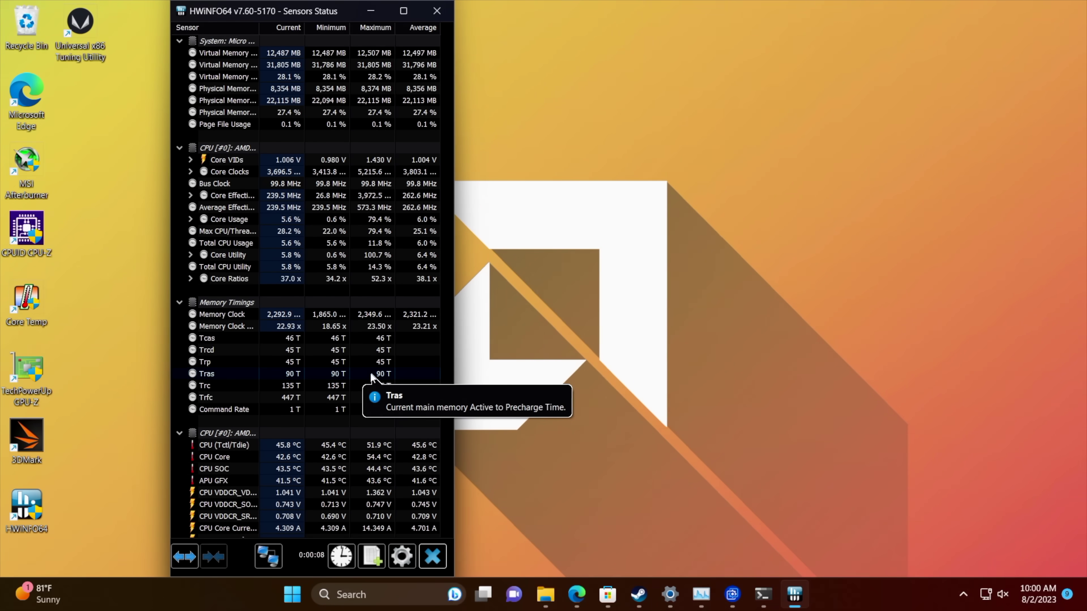
scroll(370, 376, "down", 5)
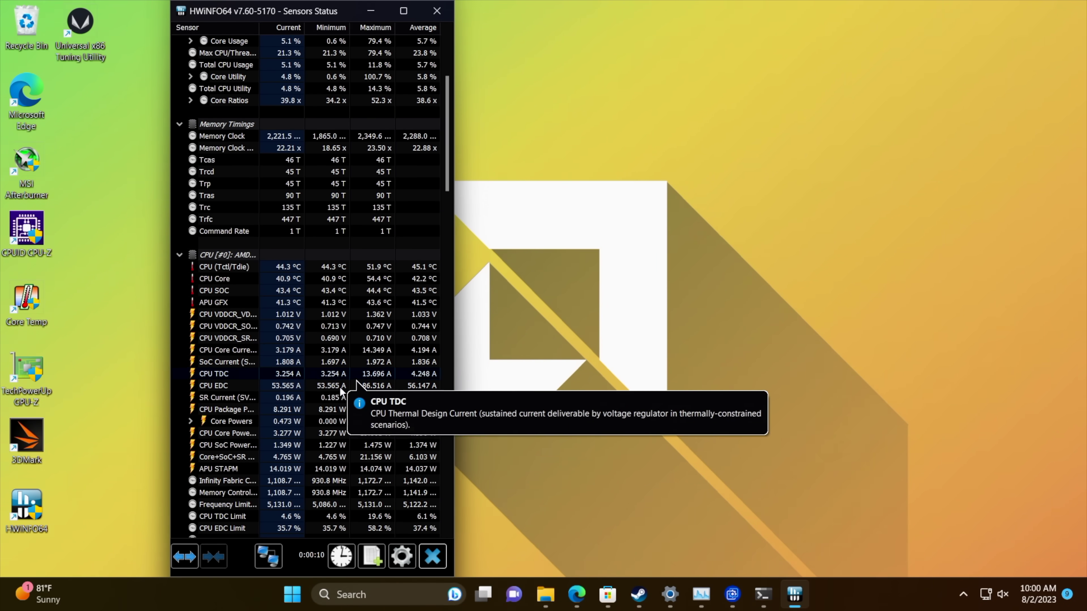
mouse_move(247, 415)
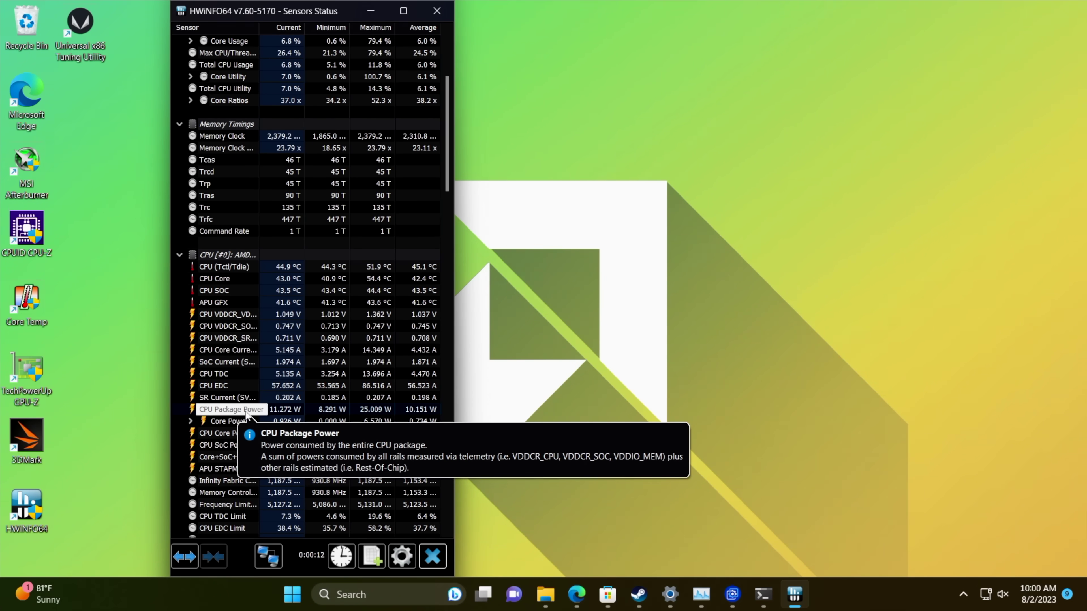
double_click(246, 412)
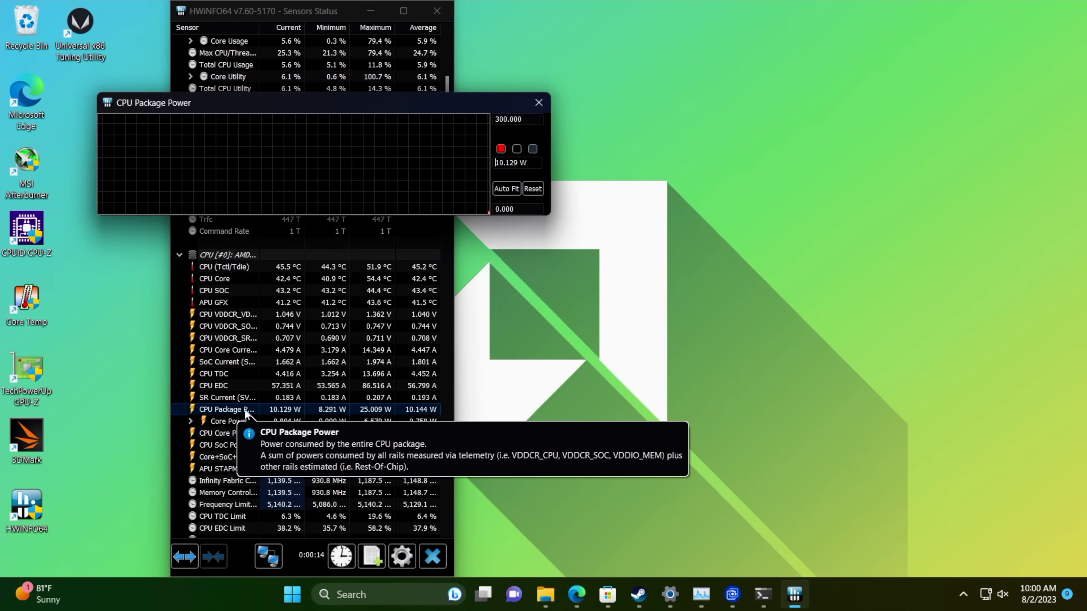
left_click_drag(391, 104, 432, 107)
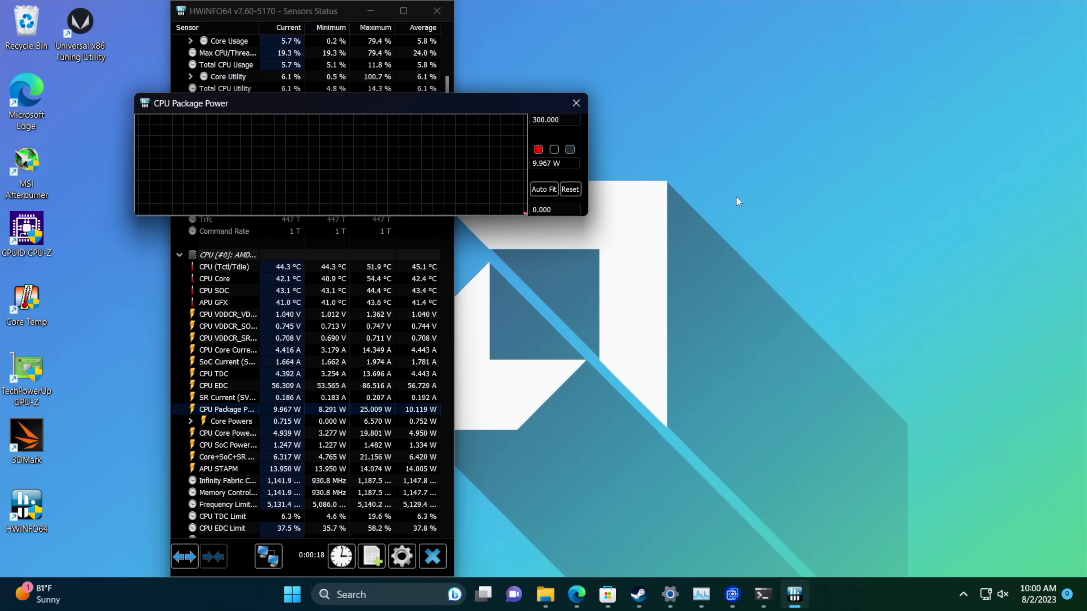
double_click(27, 231)
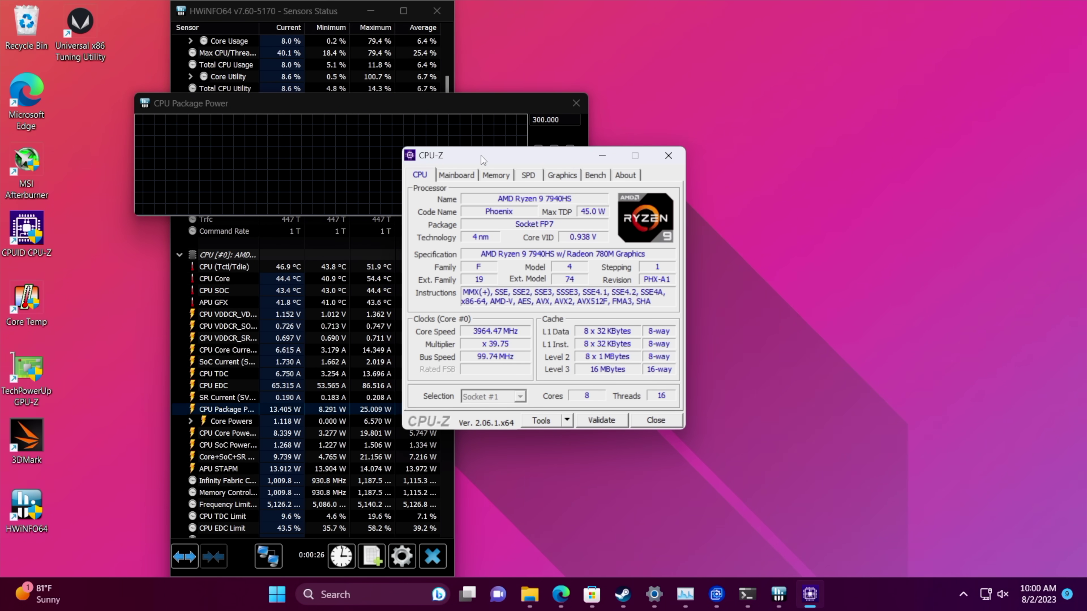
Run CPU-Z's Bench multi-threaded Stress CPU test and watch package power hold near 65 W.
left_click_drag(481, 155, 734, 173)
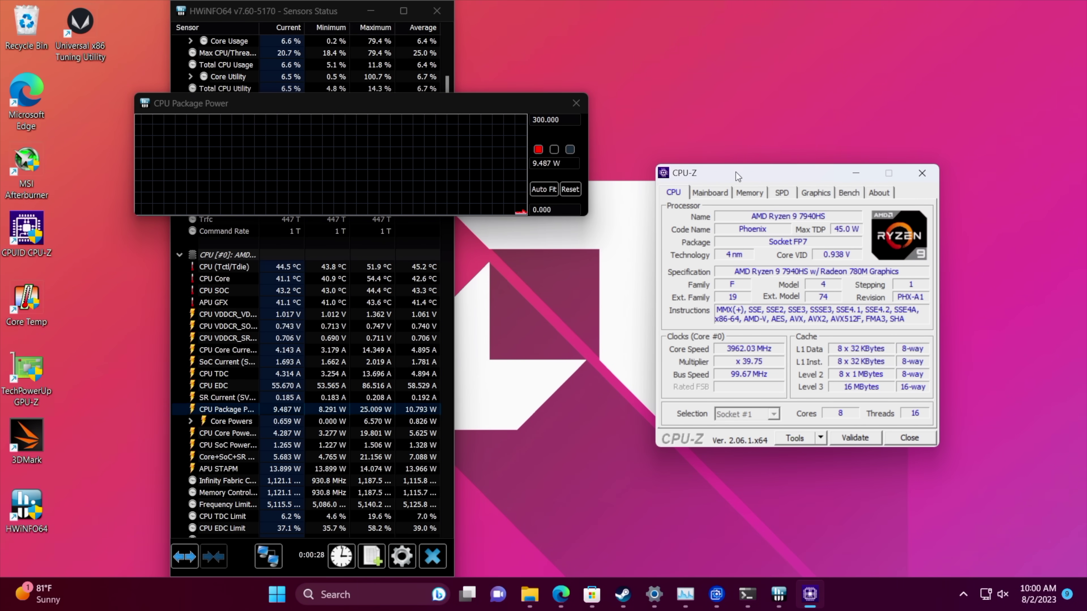
left_click(850, 193)
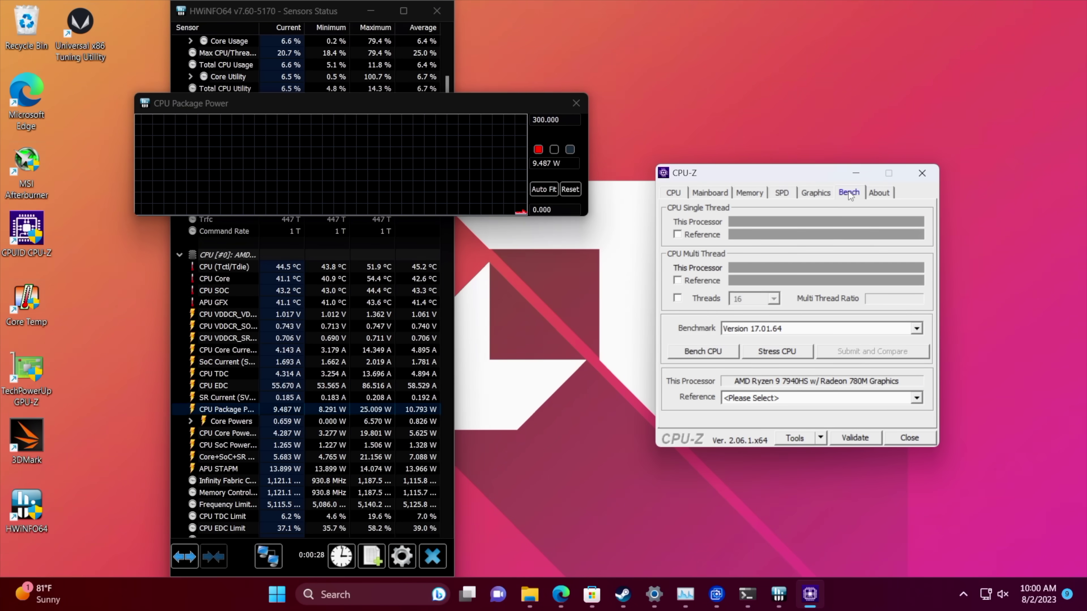
left_click(776, 352)
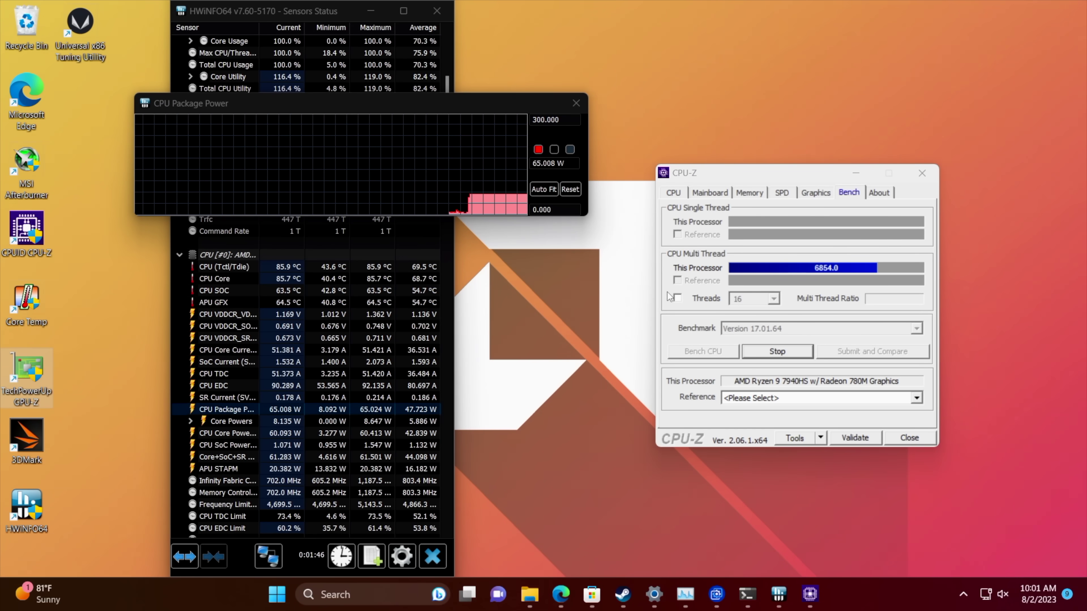
left_click_drag(529, 211, 363, 204)
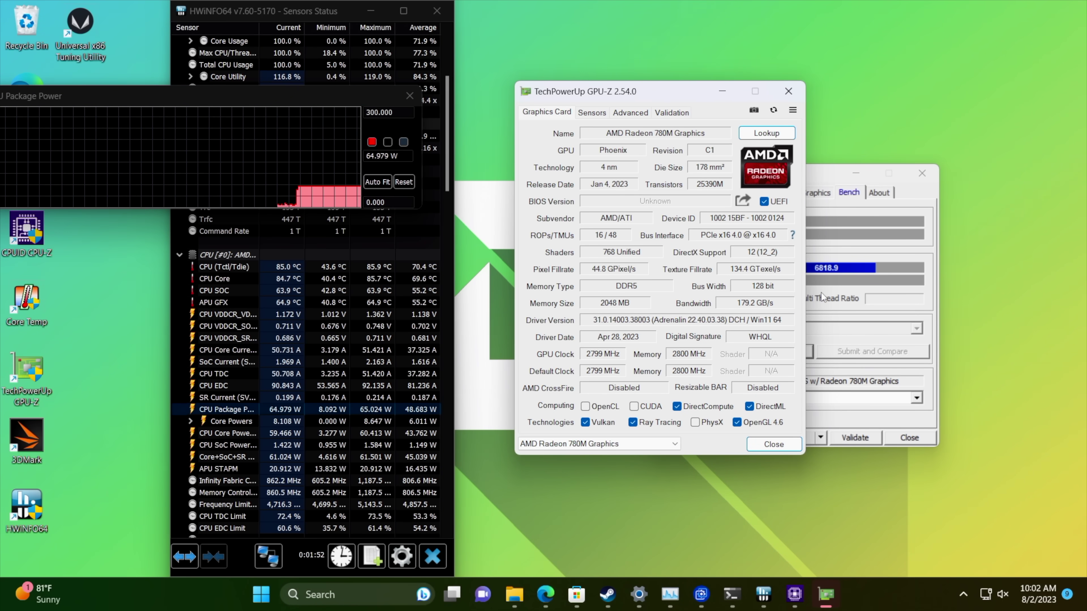
Add GPU-Z's render test load alongside the CPU stress, then close GPU-Z and CPU-Z.
left_click(792, 235)
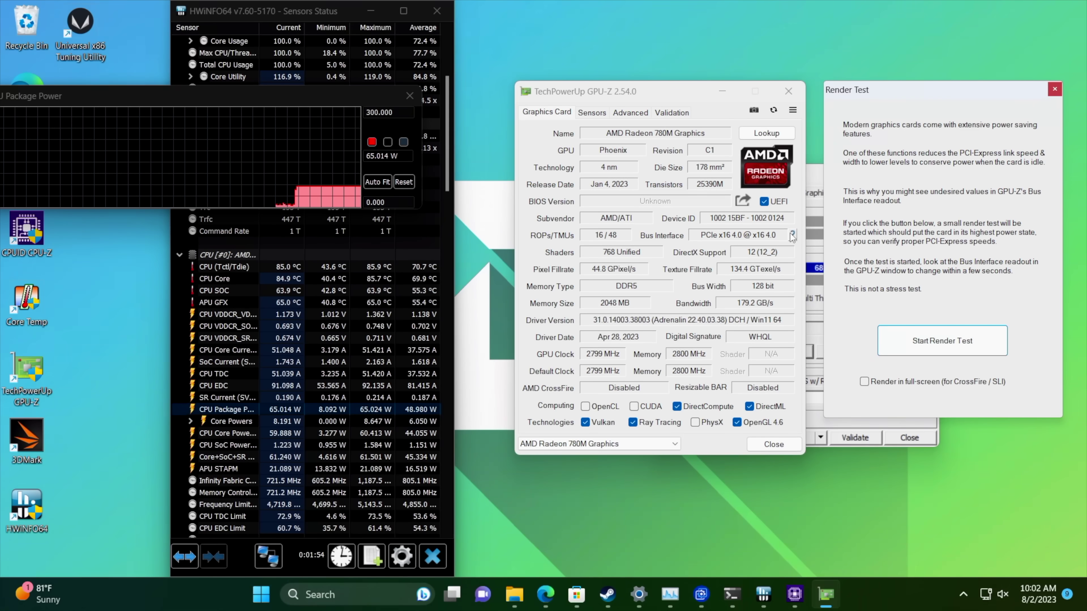
left_click(969, 347)
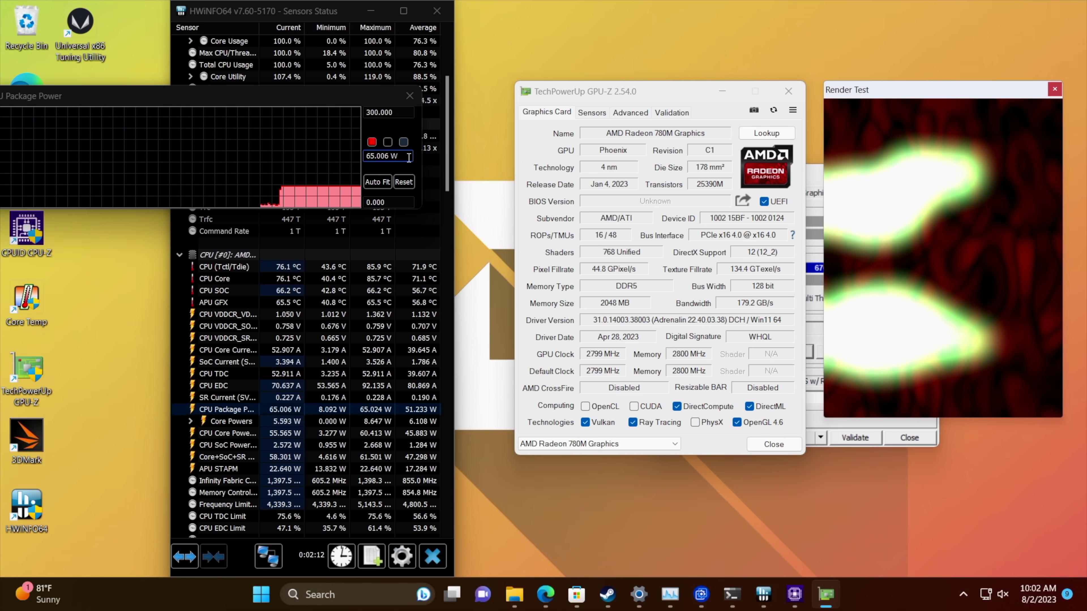
left_click(779, 93)
left_click(788, 92)
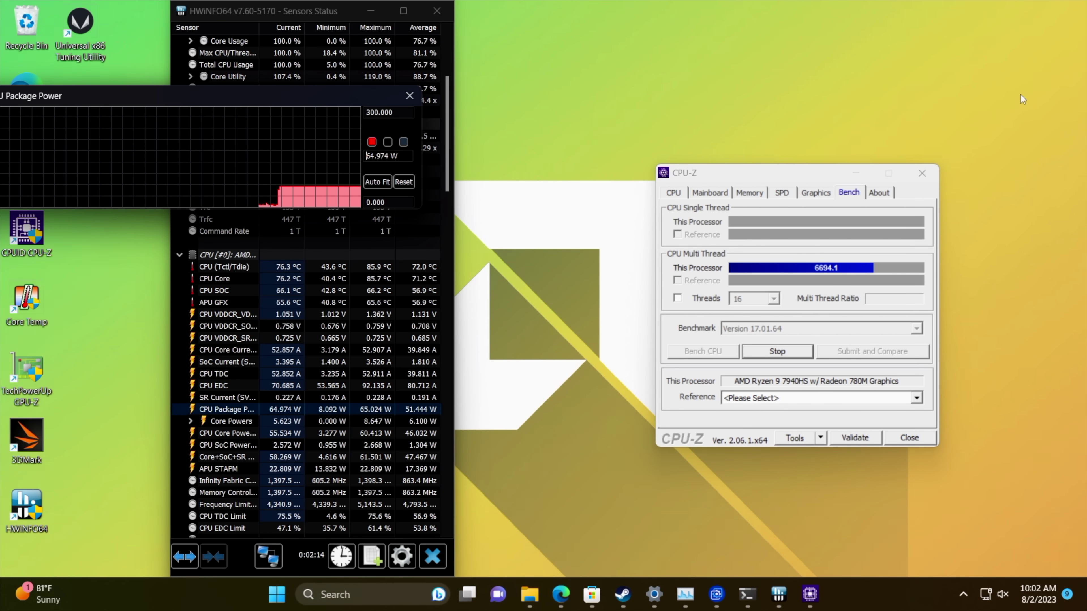
left_click(919, 177)
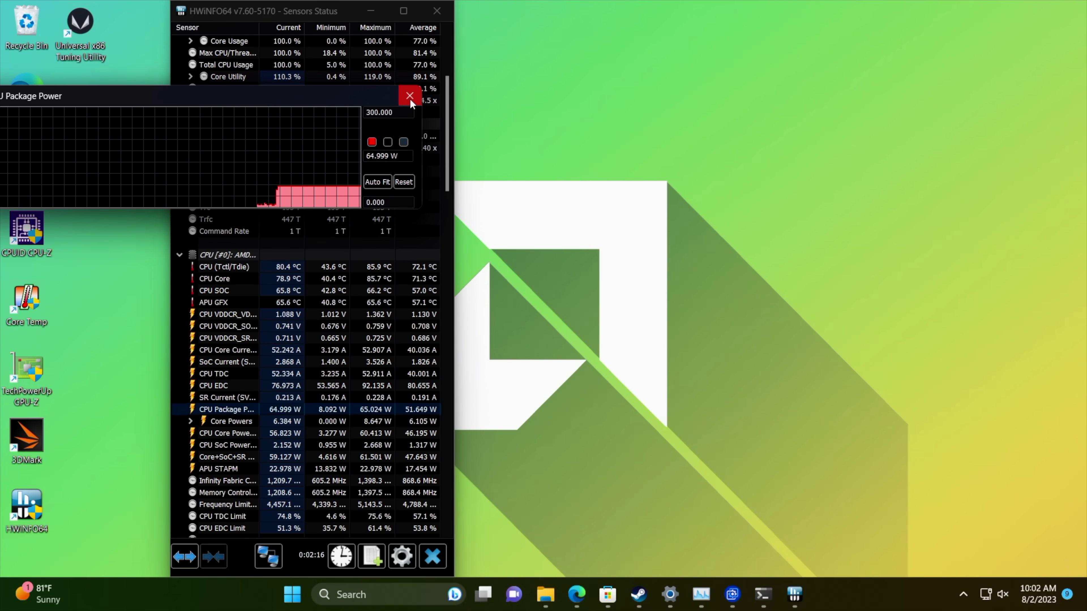
Close the CPU Package Power graph and the HWiNFO64 Sensors Status window.
left_click(410, 95)
left_click(436, 10)
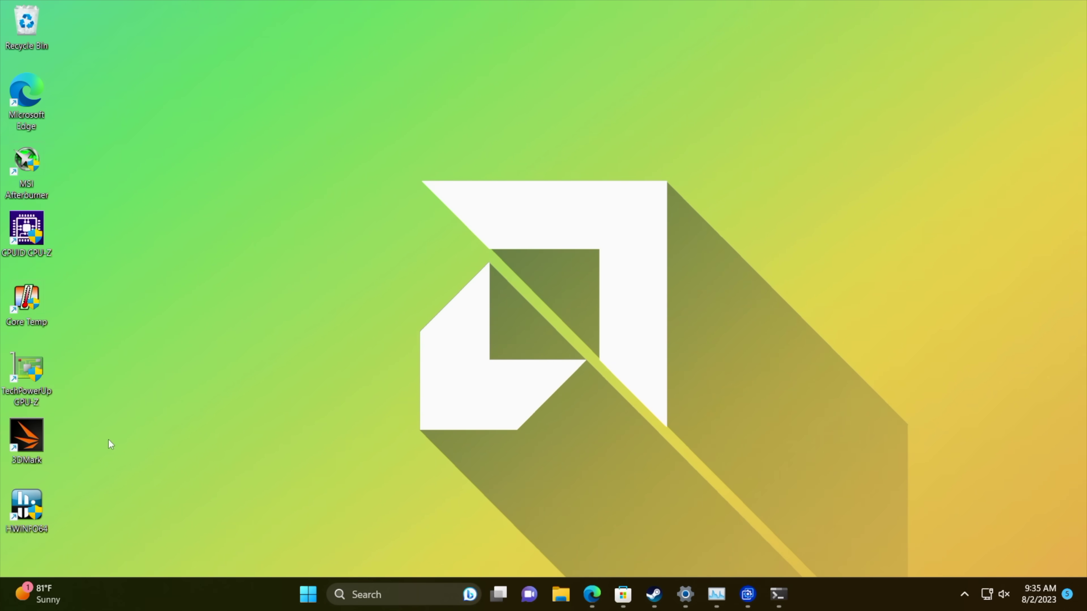
Launch HWiNFO64 from its desktop icon and start the sensor monitor.
double_click(26, 513)
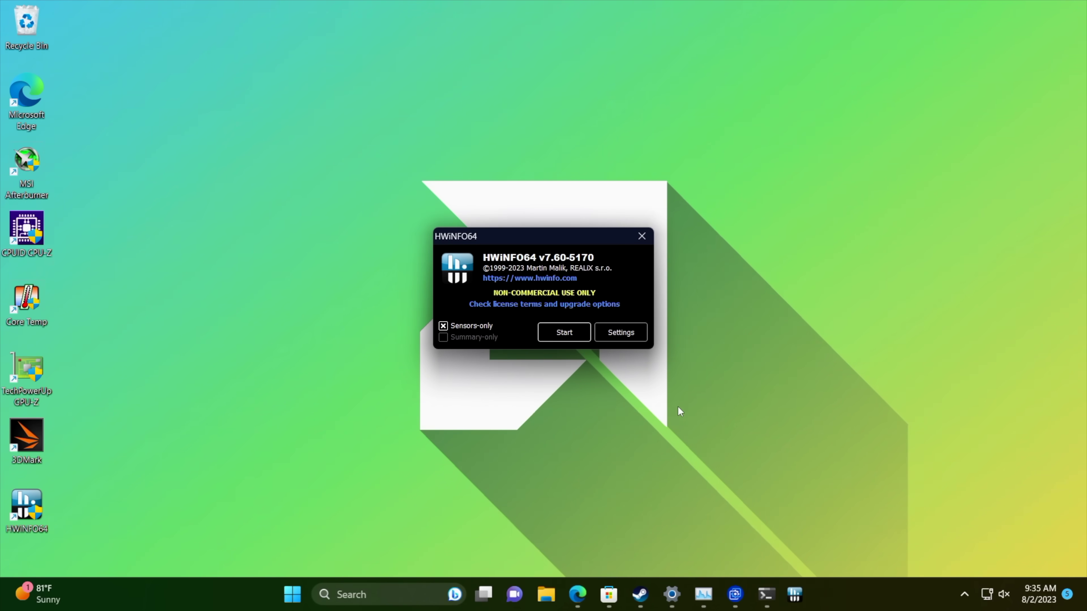
left_click(564, 333)
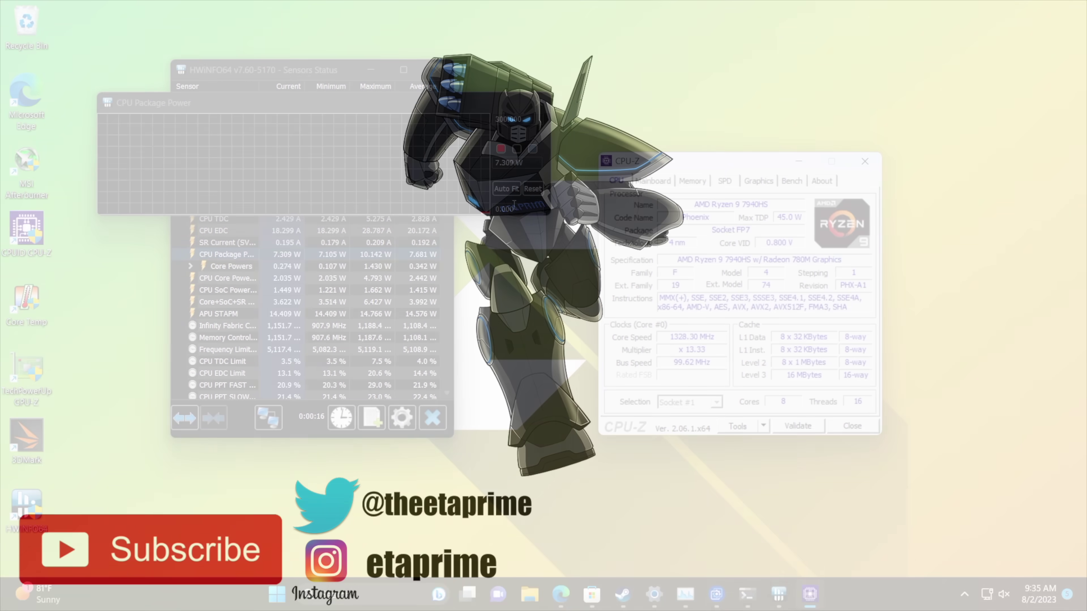